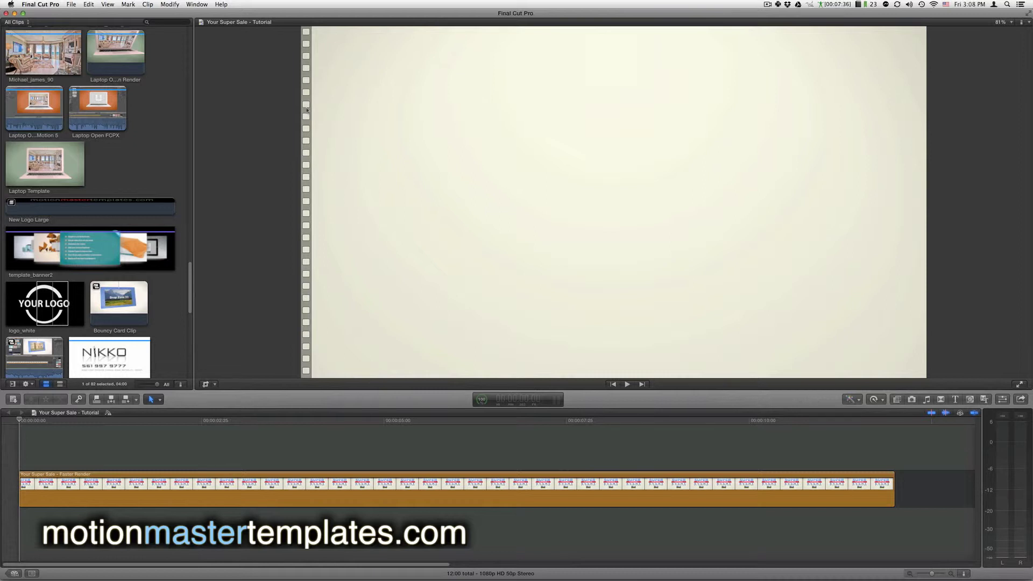
Open the Generators browser and remove the Your Super Sale - Faster Render clip from the timeline
left_click(970, 399)
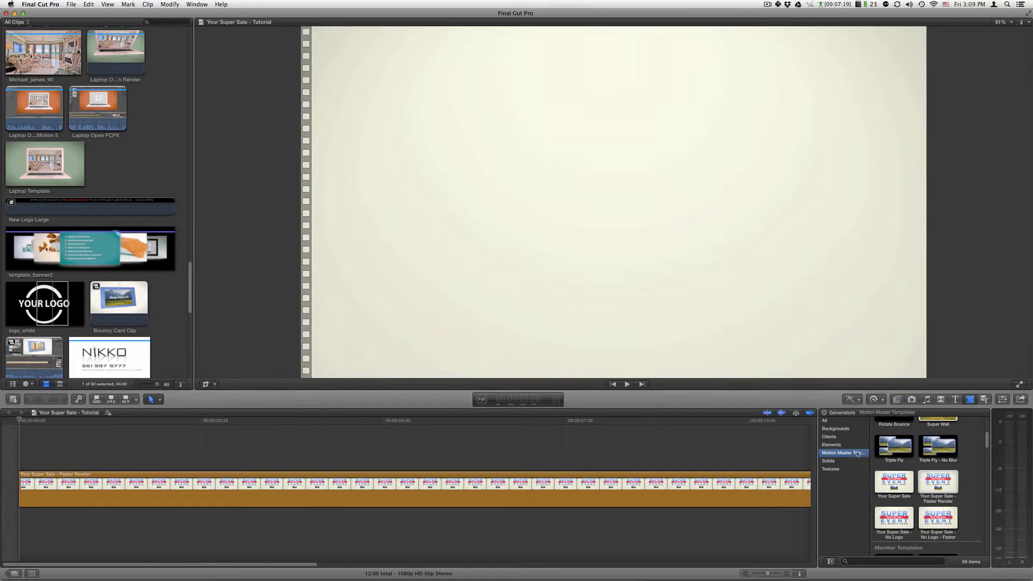
left_click_drag(986, 441, 987, 444)
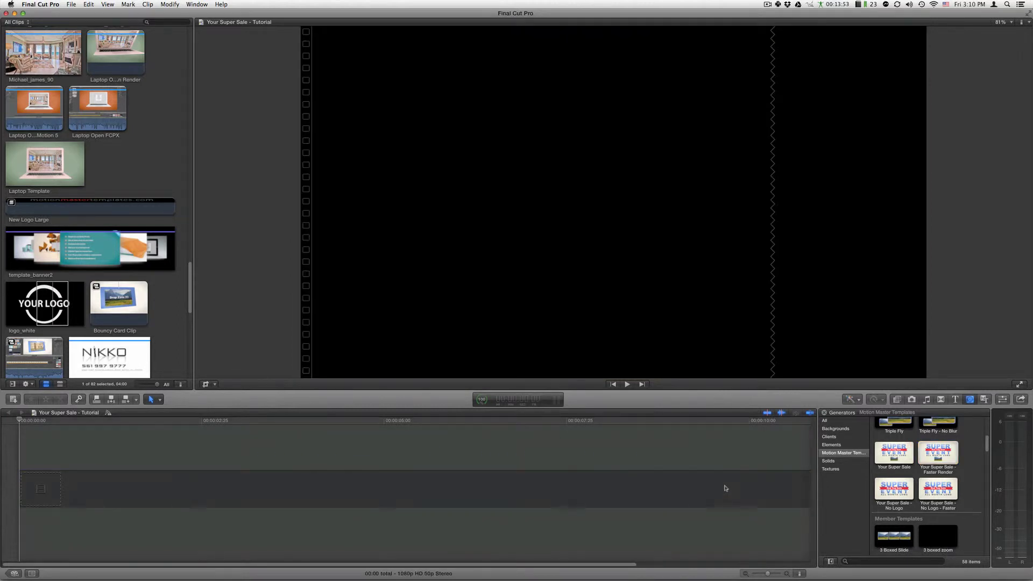
Add the Your Super Sale - Faster Render generator to the timeline with the project at 24p
left_click(936, 454)
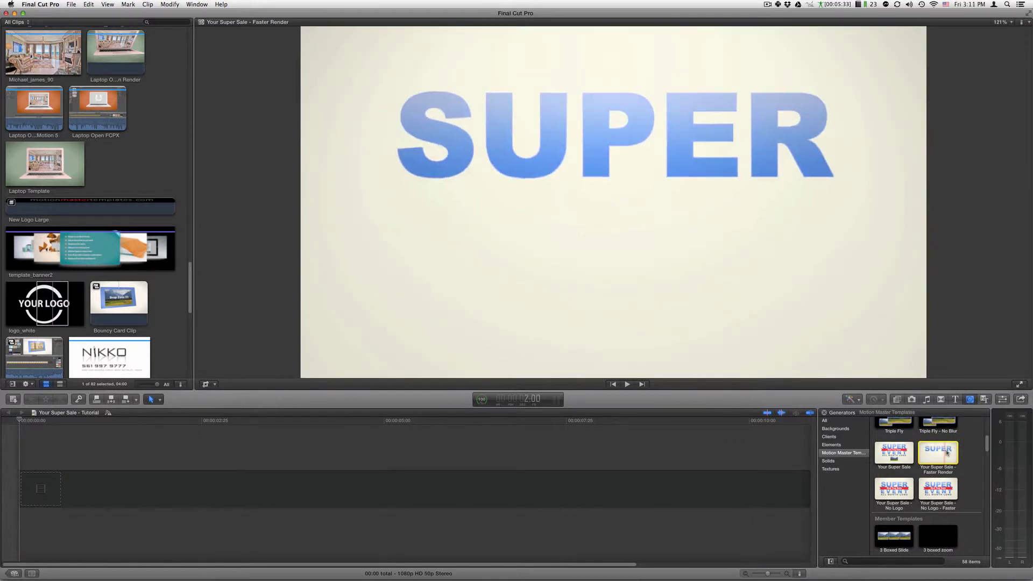
left_click_drag(937, 454, 24, 485)
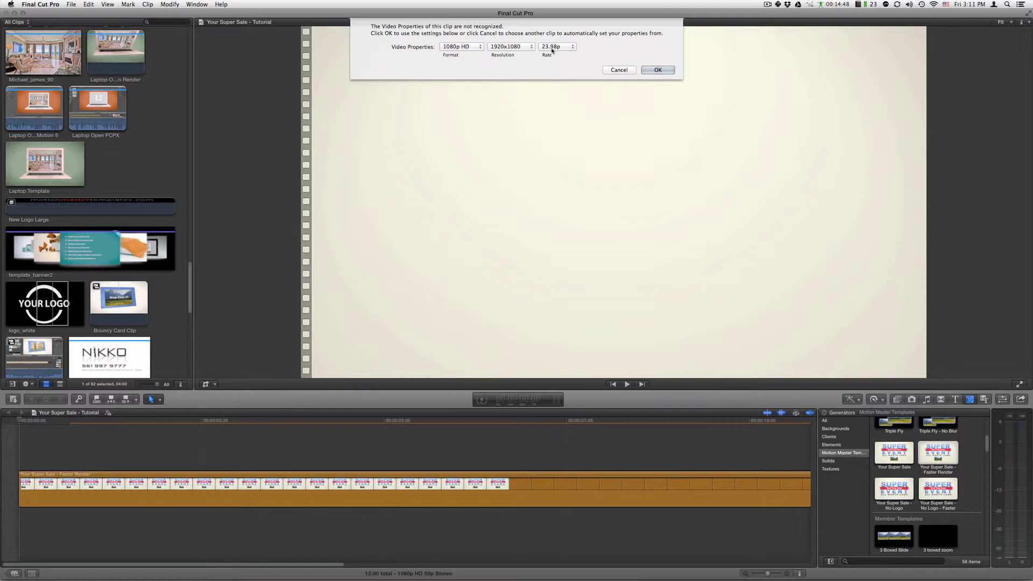
left_click(552, 50)
left_click(551, 54)
left_click(650, 70)
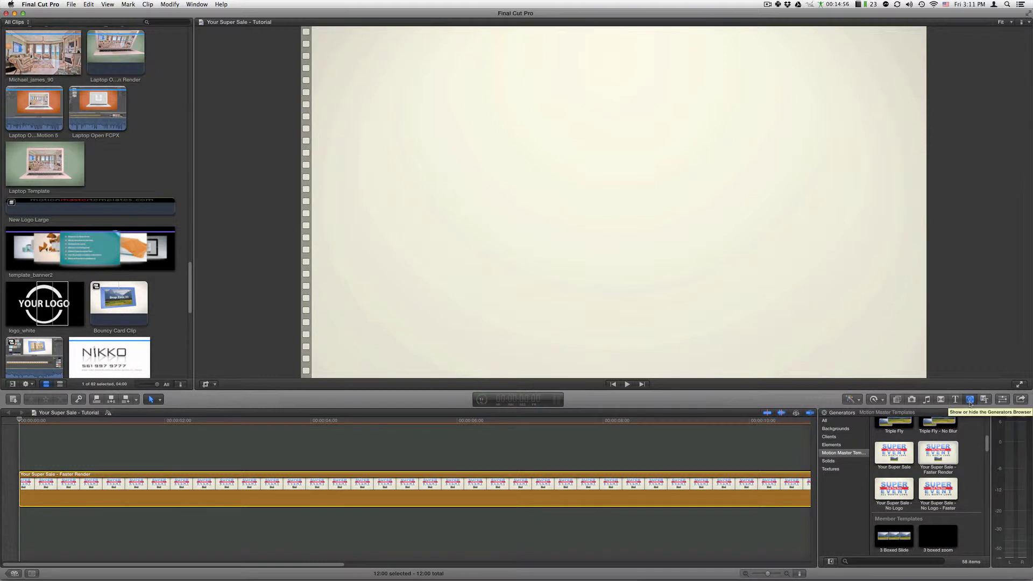
Hide the generators, show the Inspector parameters, and move the playhead to about 00:00:07:23
left_click(970, 399)
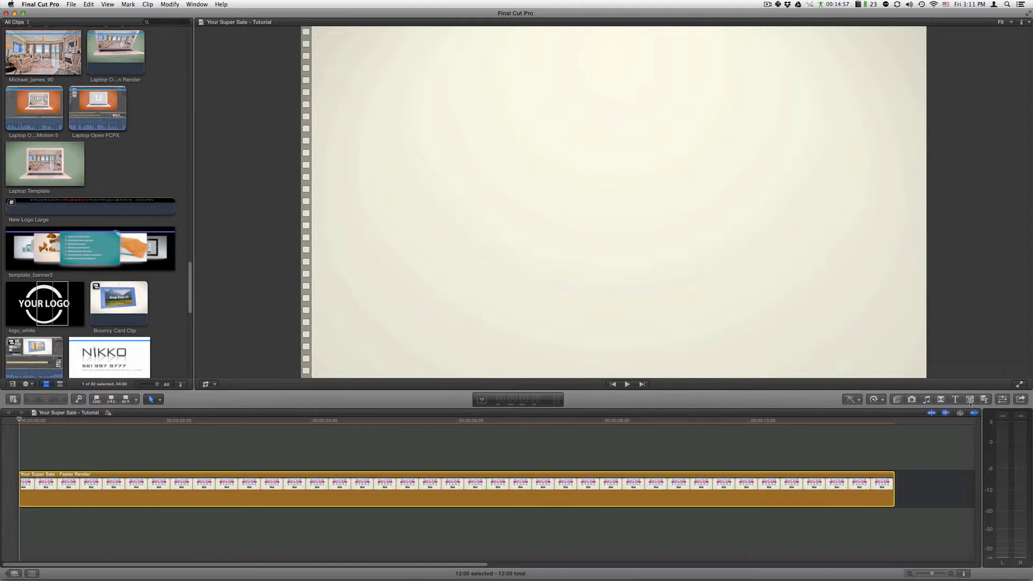
left_click(1001, 403)
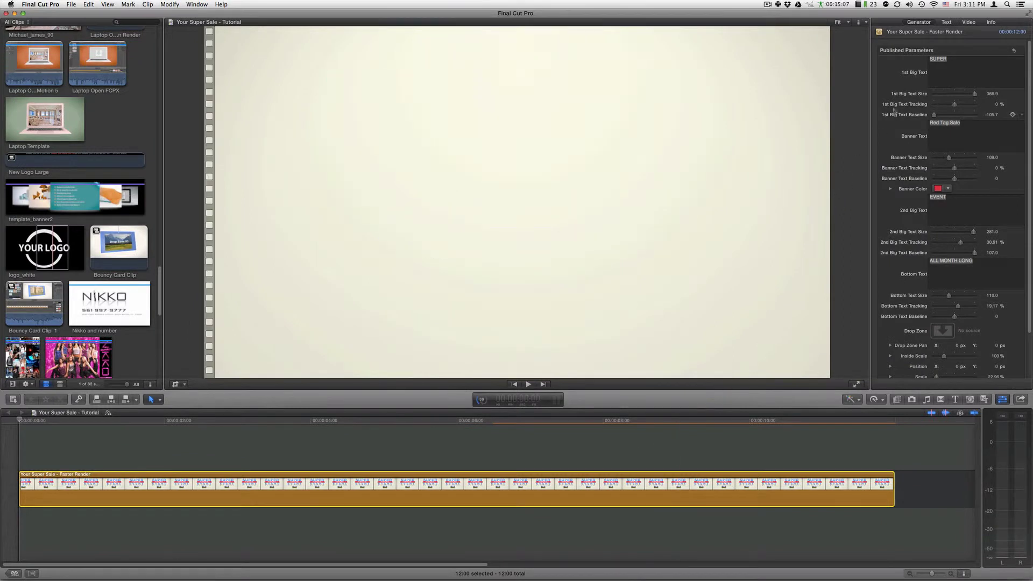
left_click(603, 425)
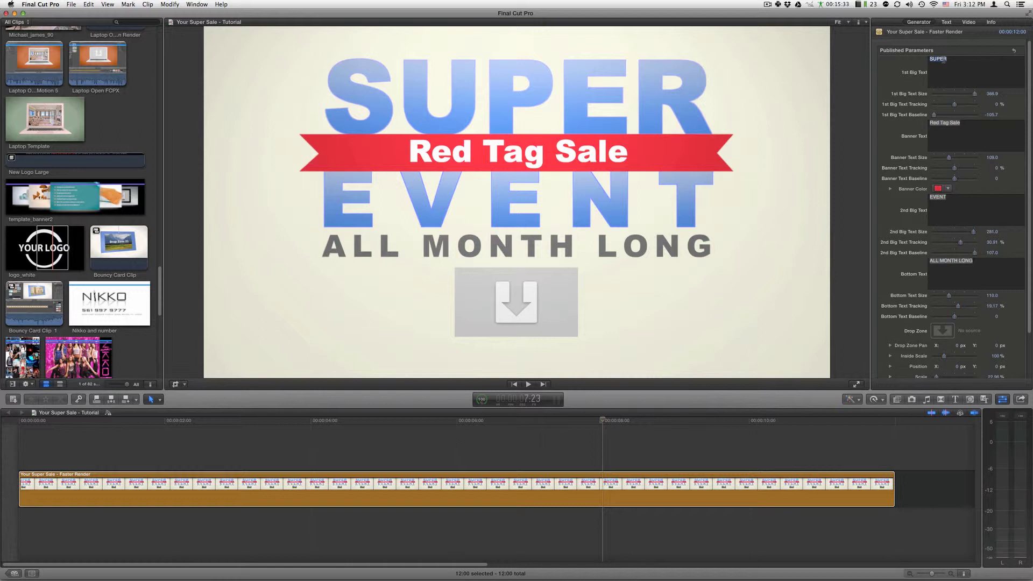
Change 1st Big Text to YOUR, Red to Green, 2nd Big Text to SALE, and MONTH to WEEK
type("You")
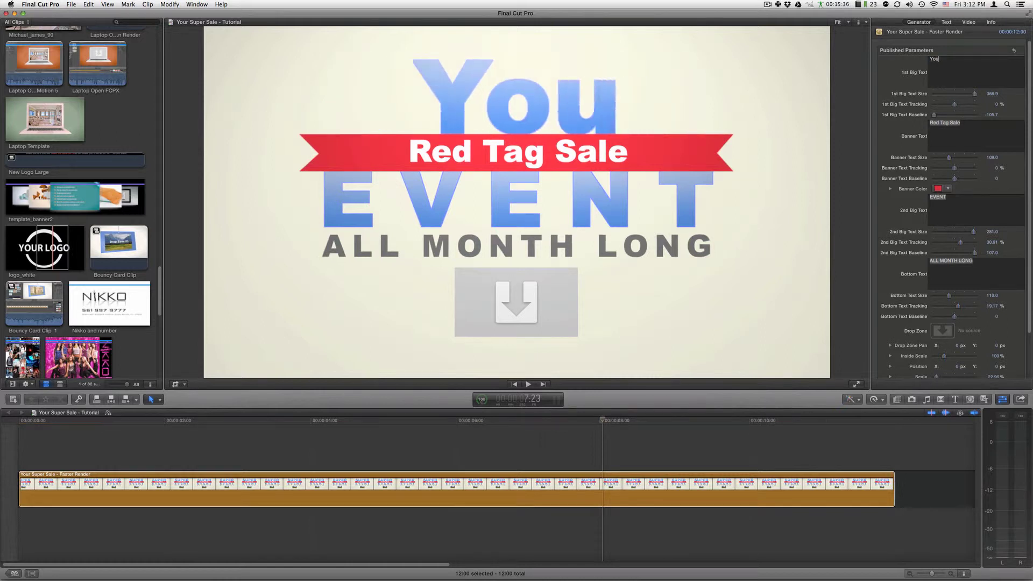
key("BackSpace")
key("BackSpace")
type("OUR")
double_click(934, 123)
type("Gre")
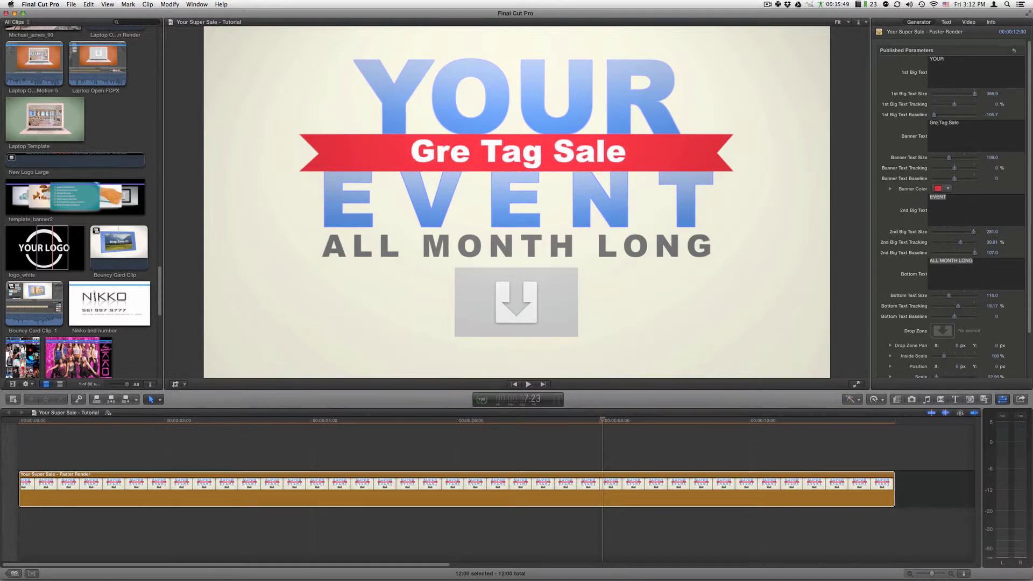
type("en")
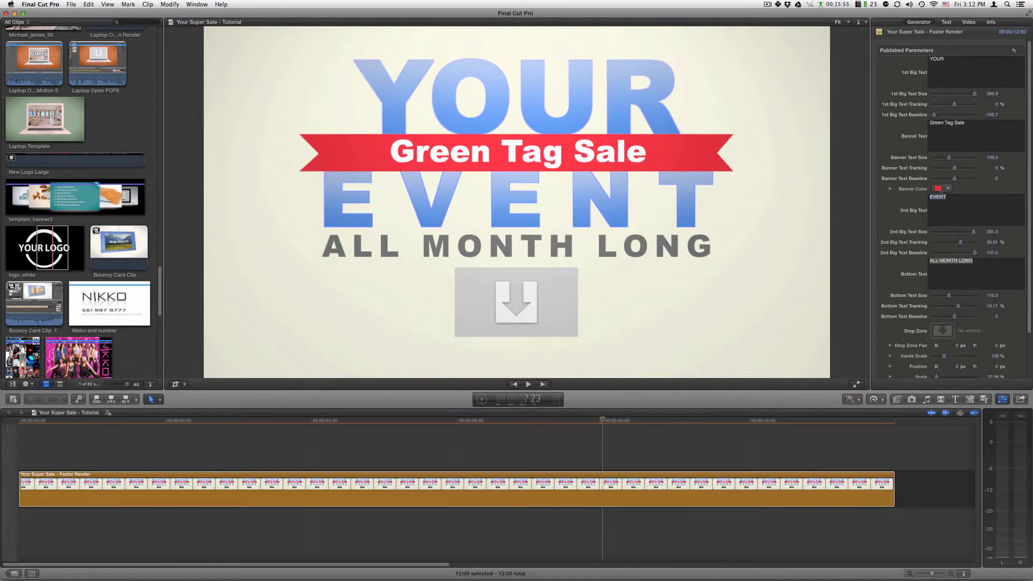
type("SALE")
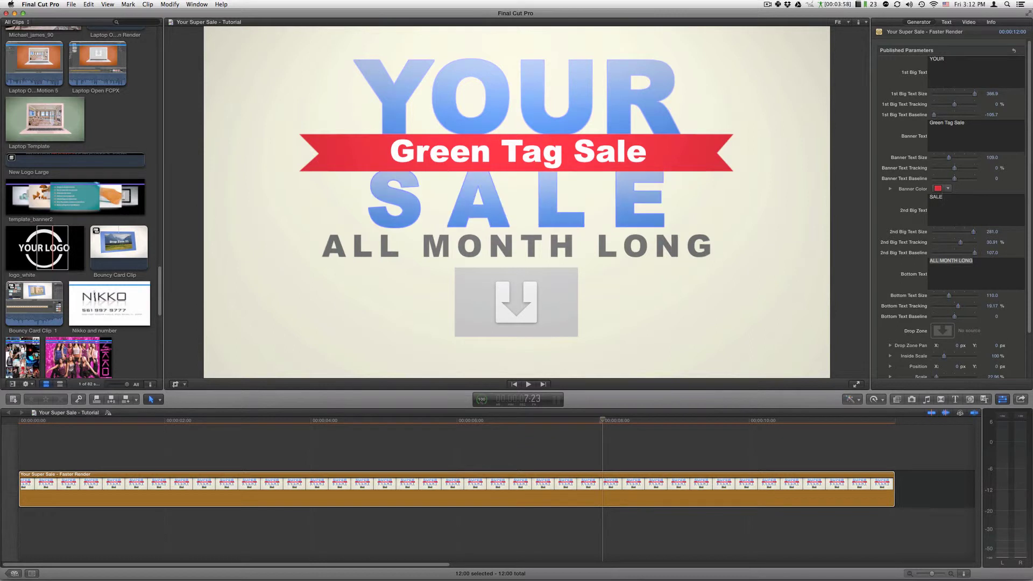
double_click(951, 260)
type("Week")
key("BackSpace")
key("BackSpace")
key("BackSpace")
type("EEK")
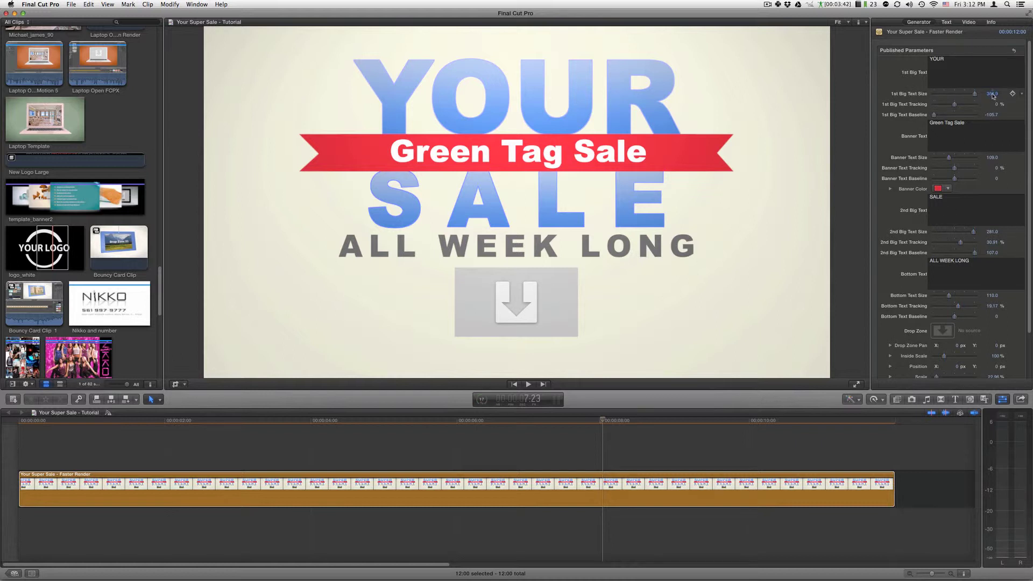
Enlarge YOUR and widen its tracking to about 13.56%, with a -110.4 baseline
left_click_drag(992, 96, 1002, 94)
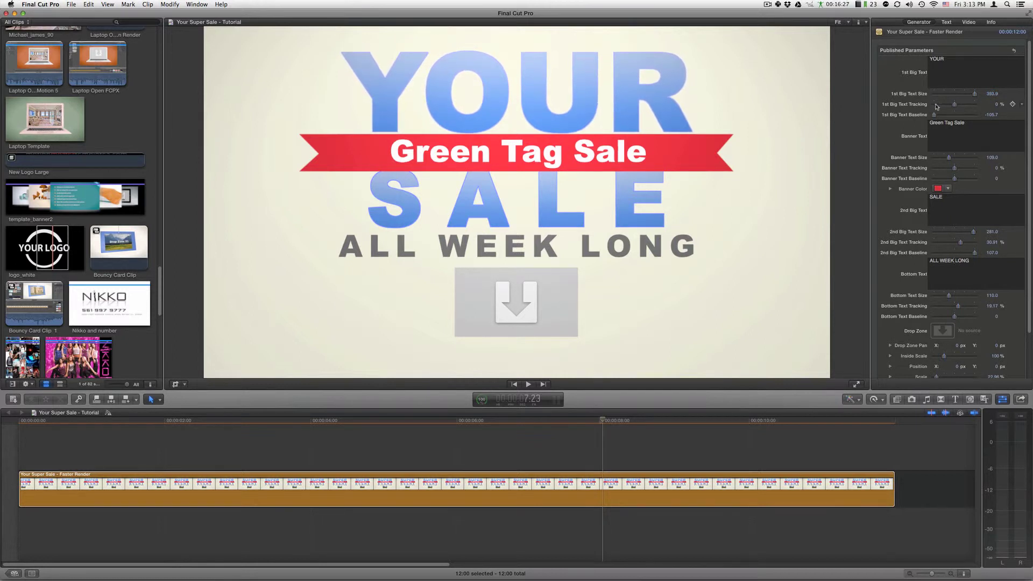
left_click_drag(955, 106, 990, 116)
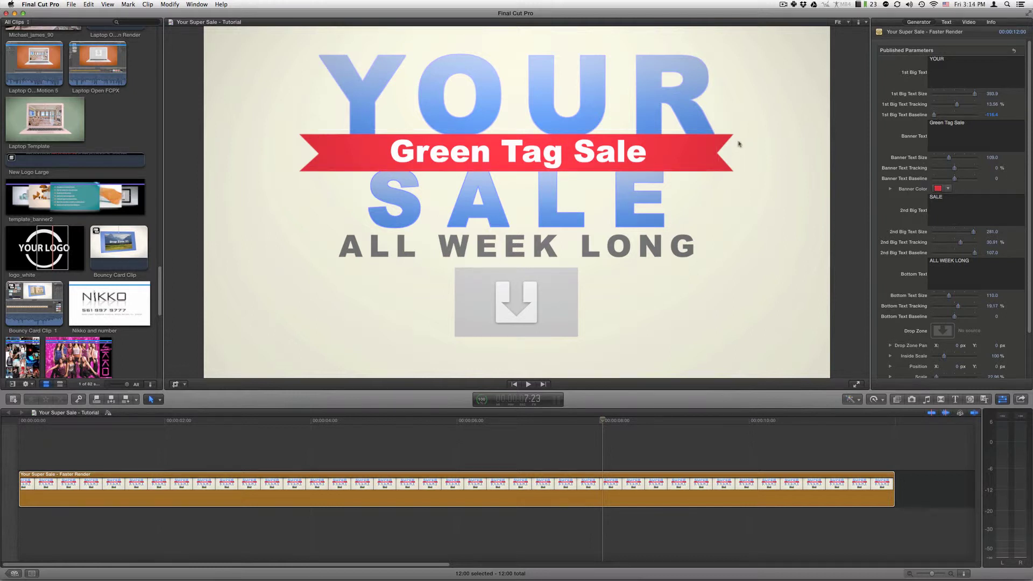
Make the banner a darker green and set SALE to size 287.0 with 48.04% tracking
left_click(938, 188)
left_click(749, 120)
left_click(867, 176)
left_click_drag(872, 184, 868, 194)
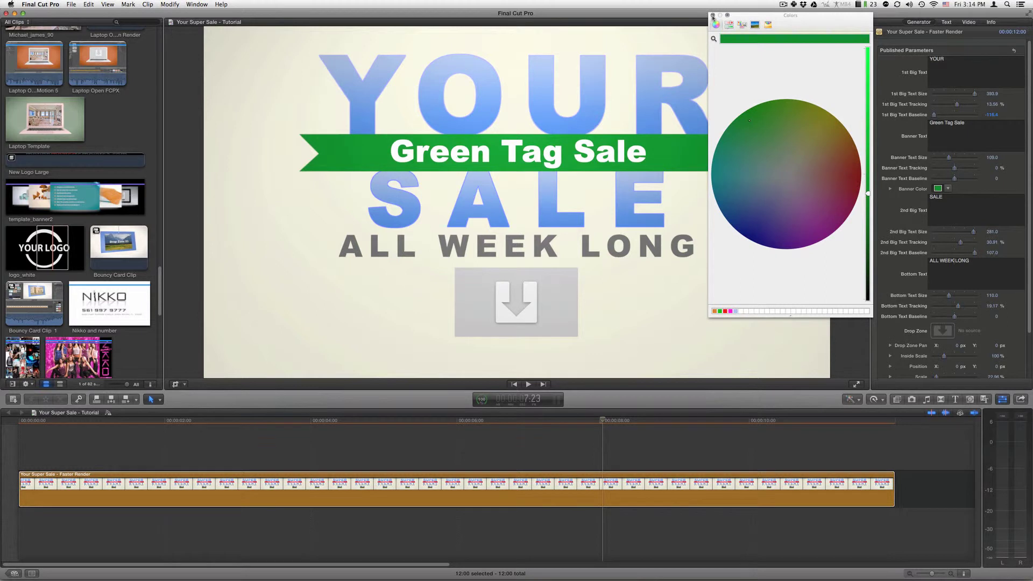
left_click(713, 15)
left_click_drag(992, 231, 988, 244)
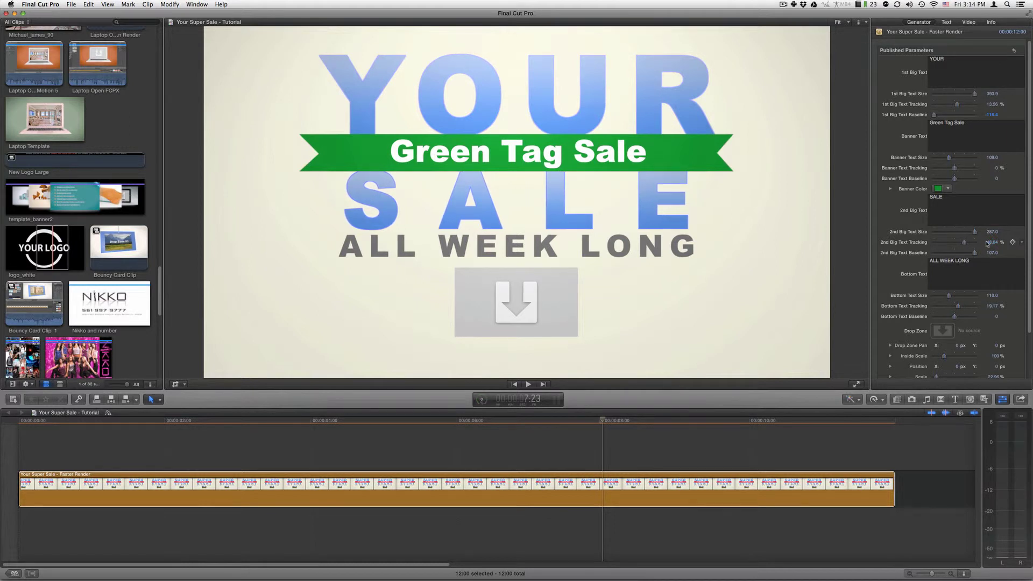
Show the Face settings for the YOUR text, keeping Fill with set to Gradient
double_click(693, 94)
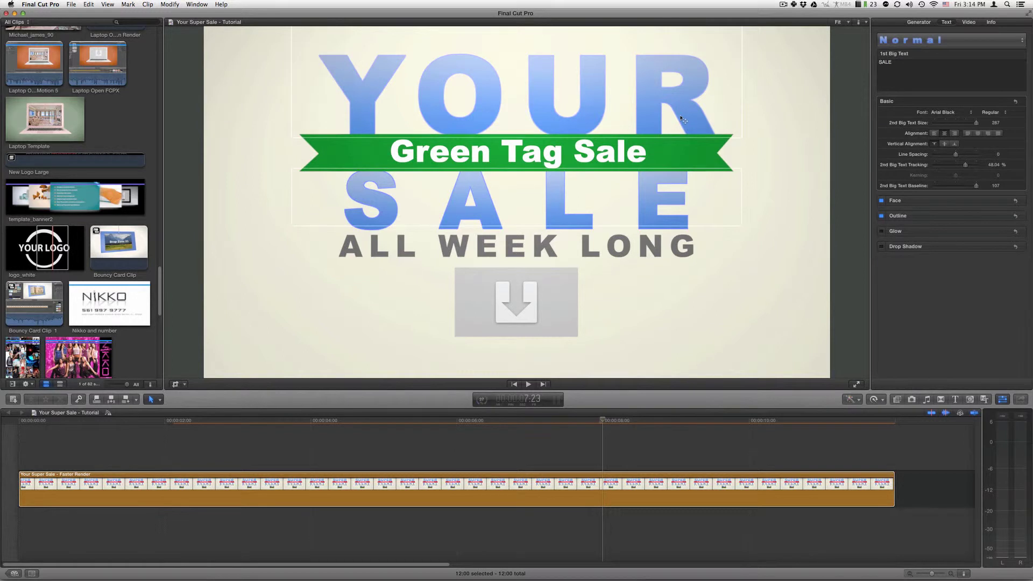
left_click(948, 24)
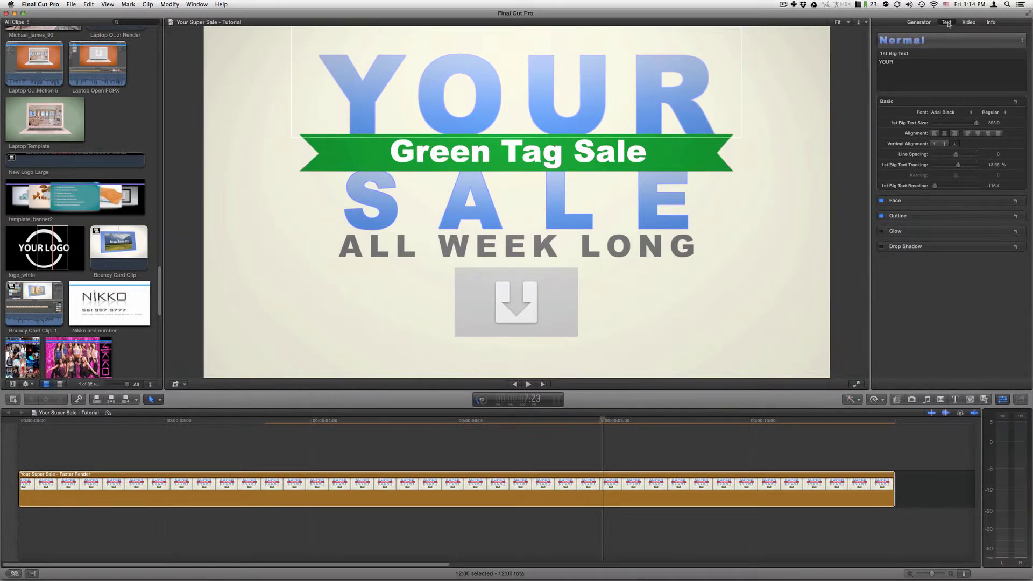
left_click(1003, 201)
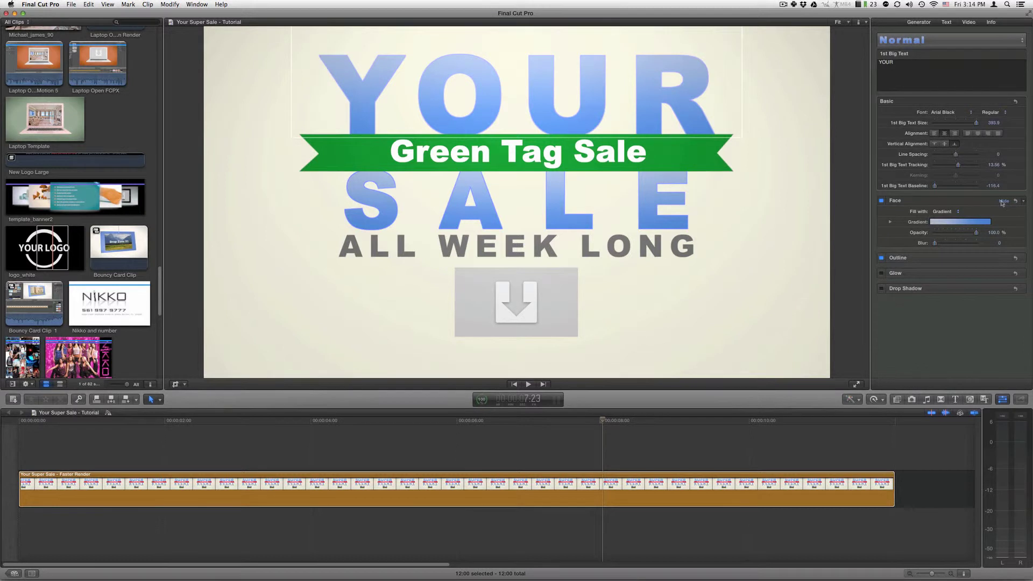
left_click(954, 212)
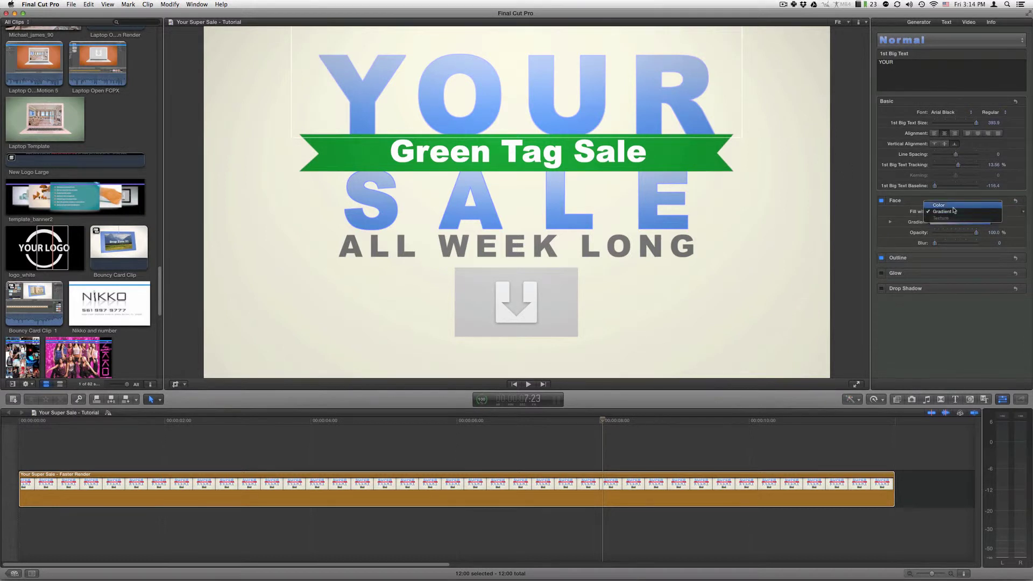
left_click(954, 212)
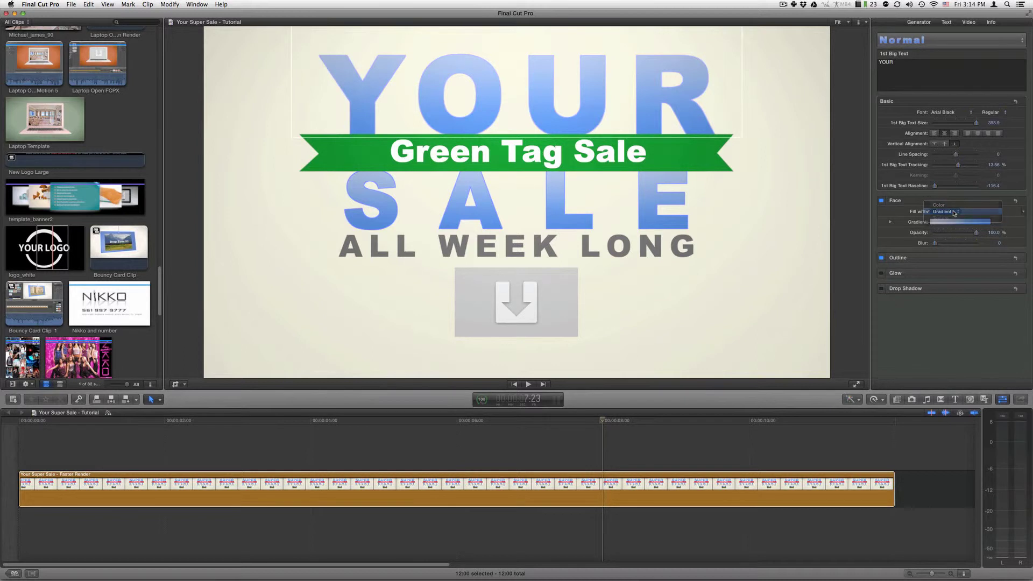
Expand YOUR's gradient editor and set the first colour stop to beige
left_click(891, 223)
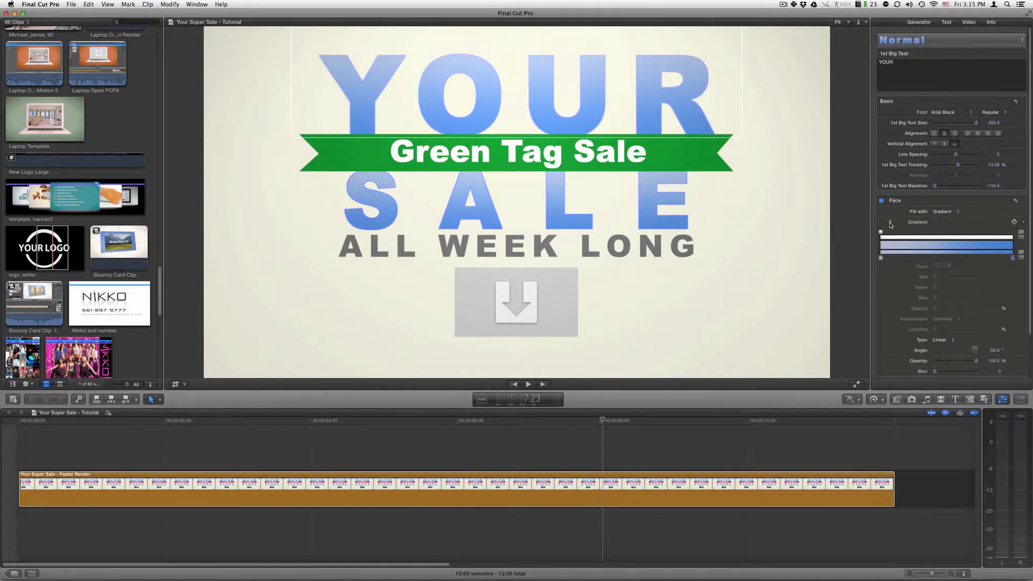
left_click(880, 258)
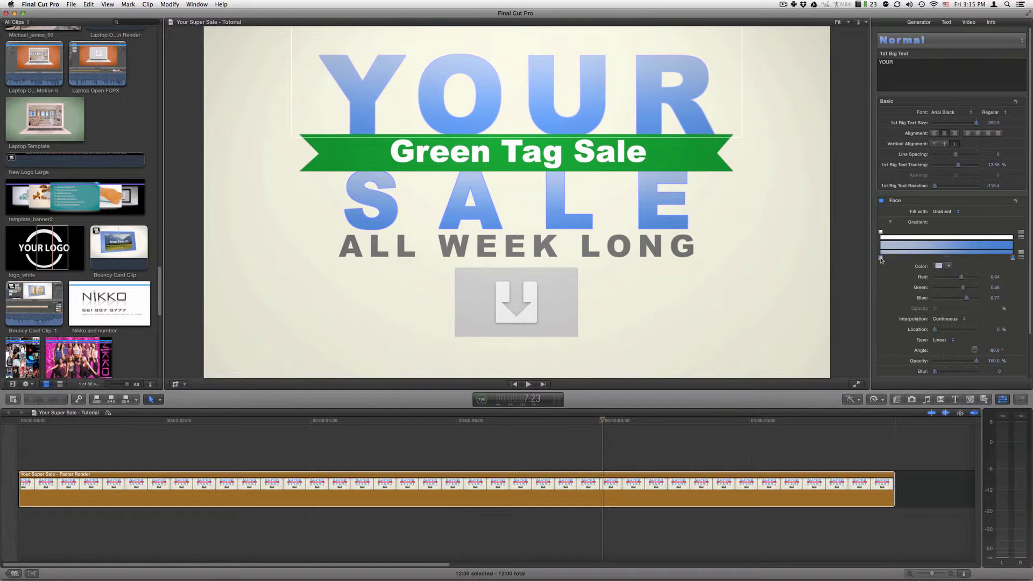
left_click(939, 266)
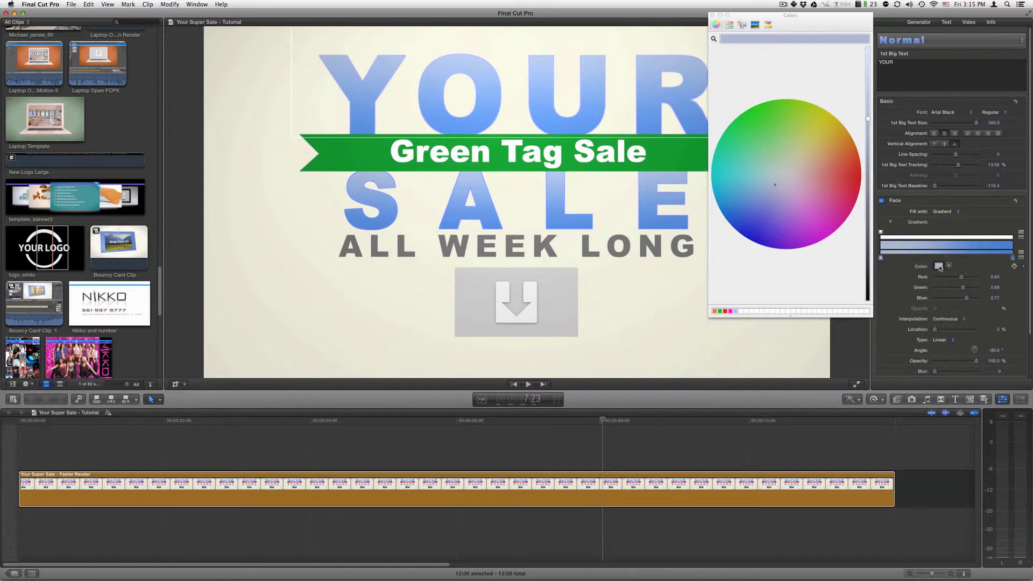
left_click(780, 164)
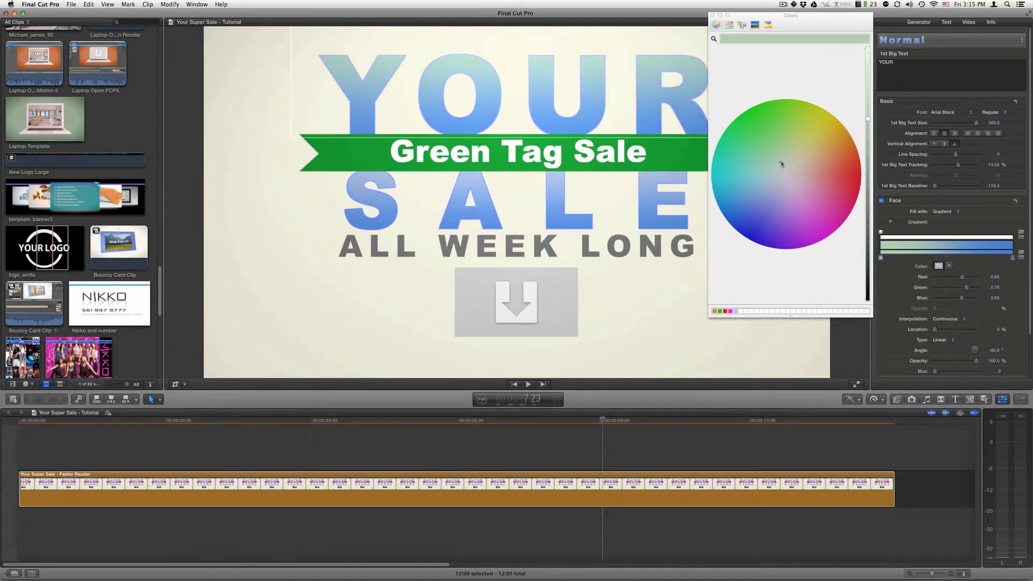
left_click(766, 177)
left_click(796, 164)
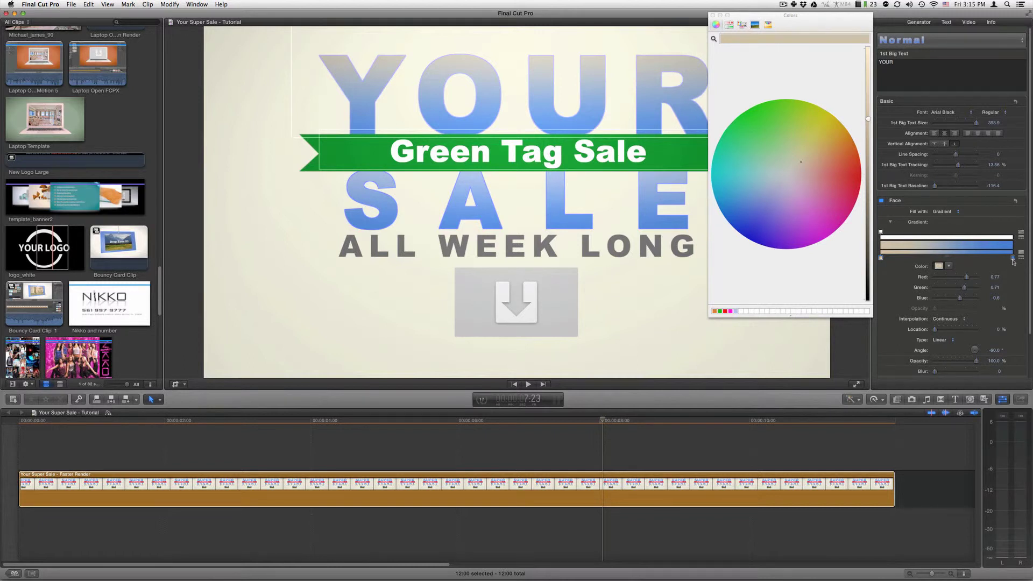
Set the other gradient stop and turn the YOUR fill gold (R 0.75, G 0.6, B 0.31)
left_click(1013, 258)
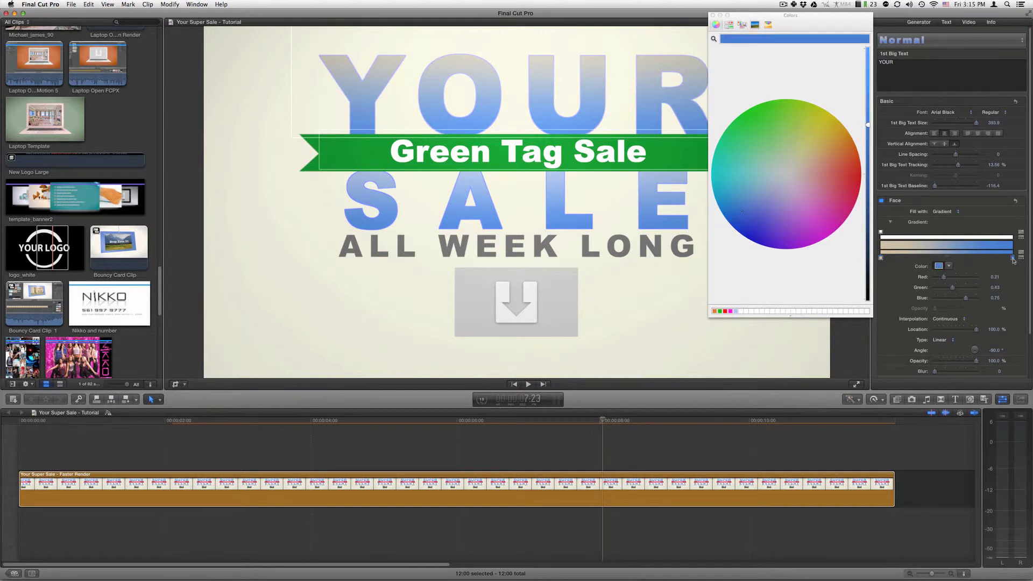
left_click(793, 165)
left_click(817, 144)
left_click_drag(820, 144, 823, 145)
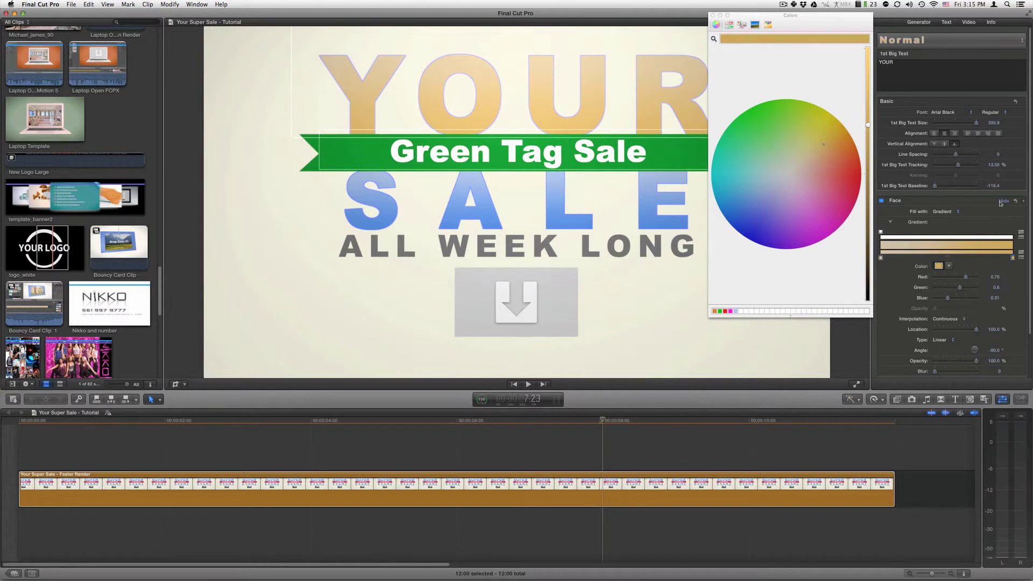
scroll(1030, 232, "down", 3)
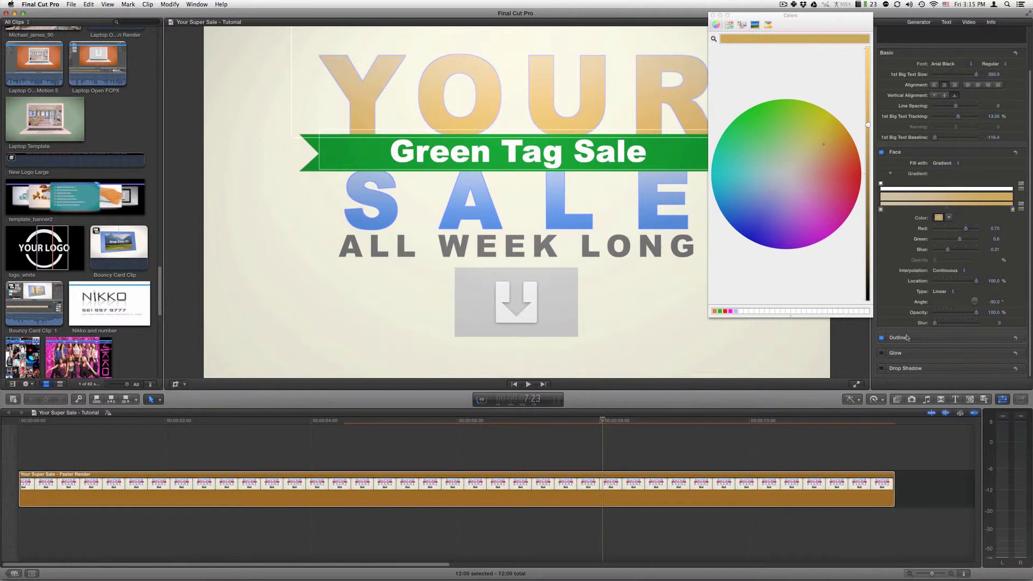
Turn on the YOUR outline and colour it orange
left_click(1002, 338)
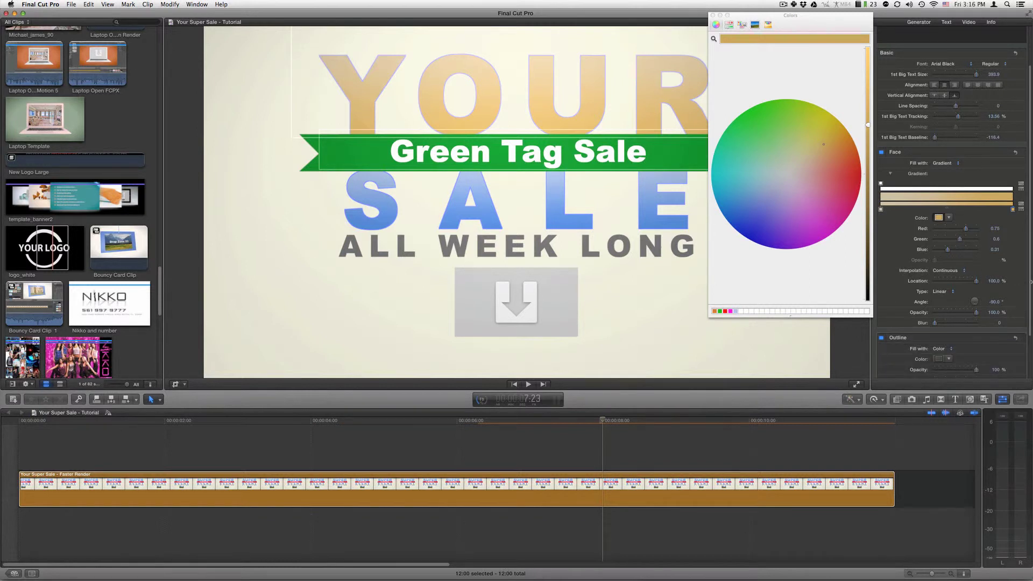
scroll(1030, 292, "down", 3)
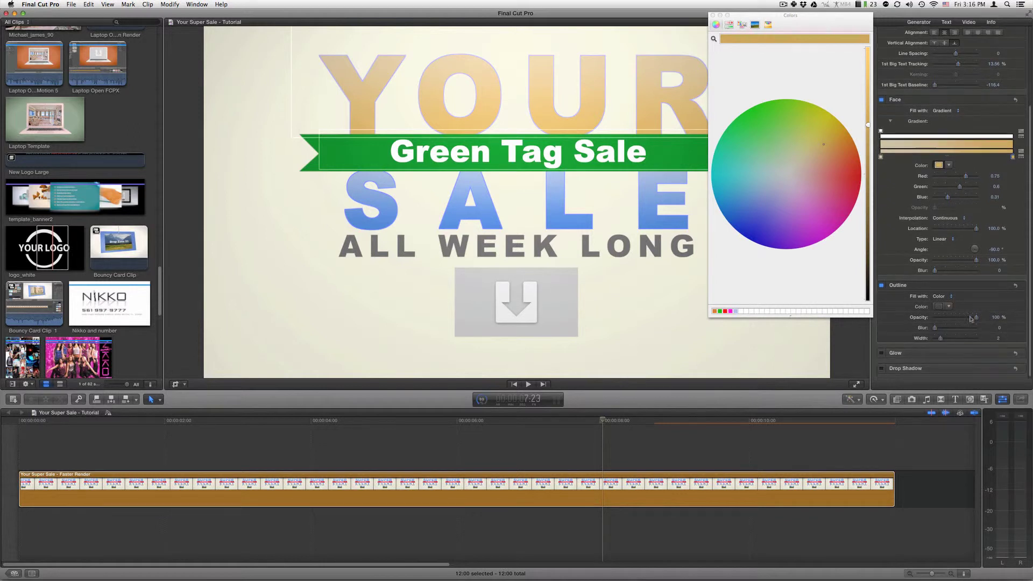
left_click(938, 307)
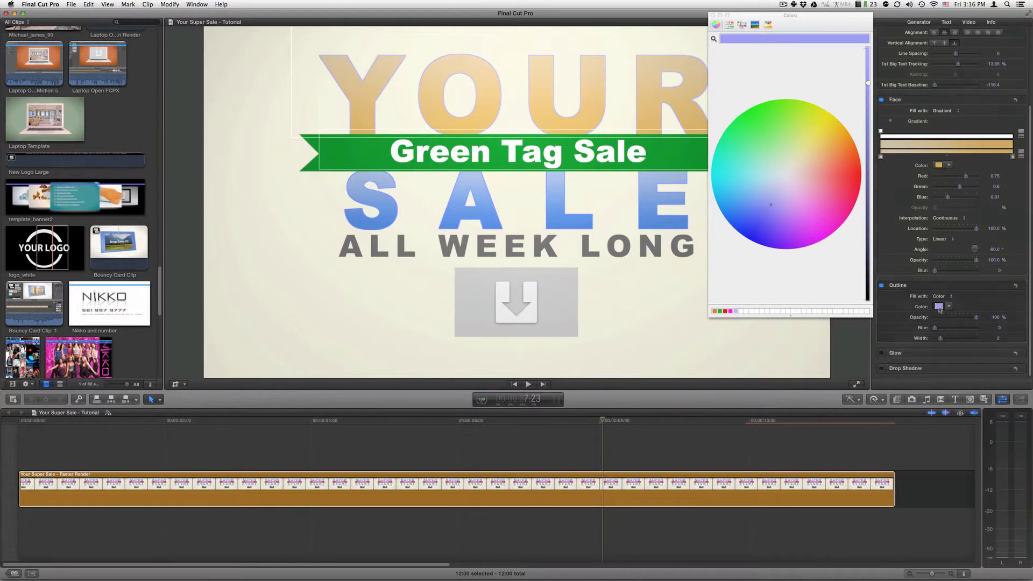
left_click(689, 102)
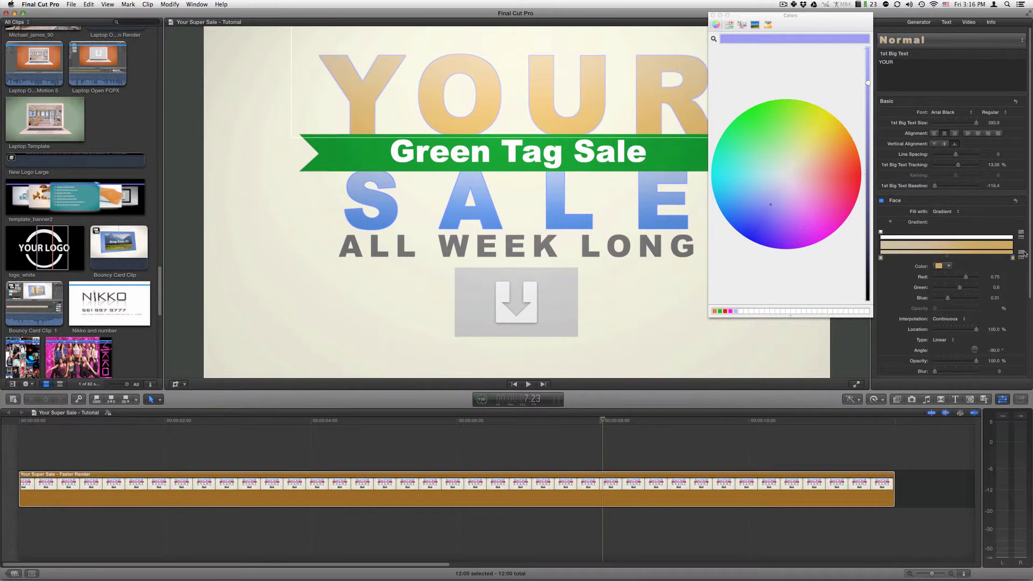
scroll(1030, 253, "down", 5)
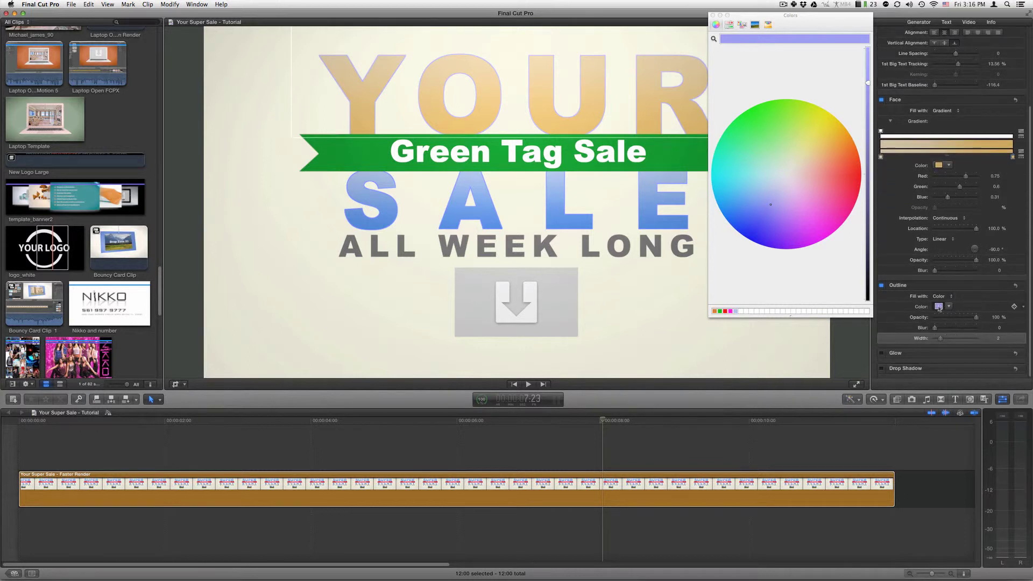
left_click(838, 195)
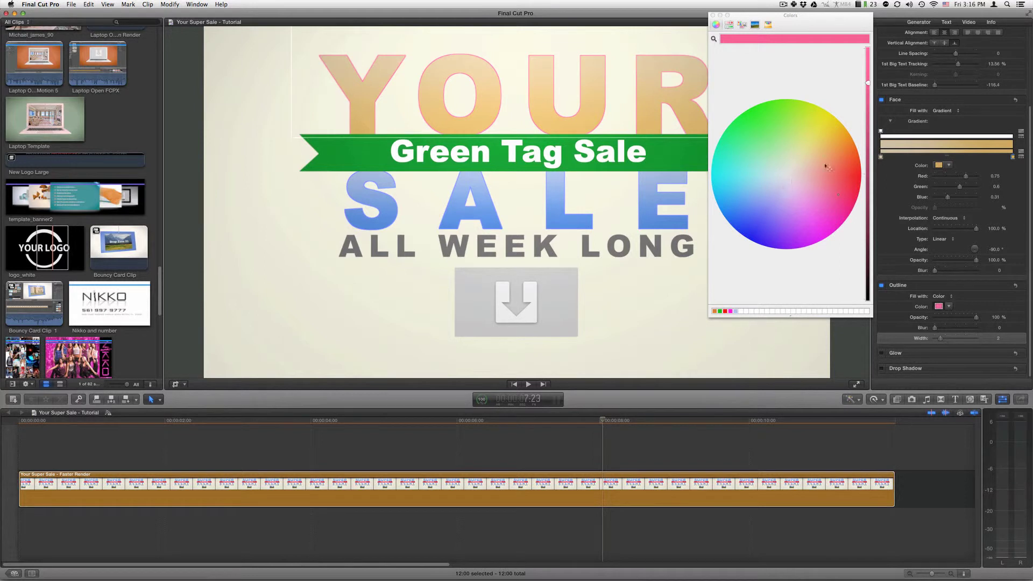
mouse_move(841, 150)
left_mouse_down()
mouse_move(852, 151)
mouse_move(837, 137)
mouse_move(847, 146)
left_mouse_up()
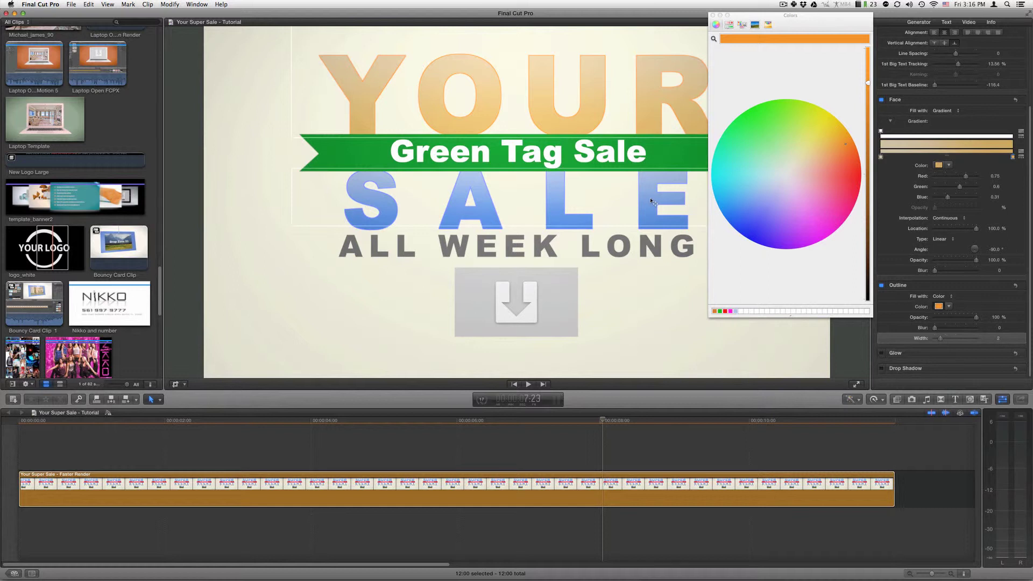
left_click(651, 201)
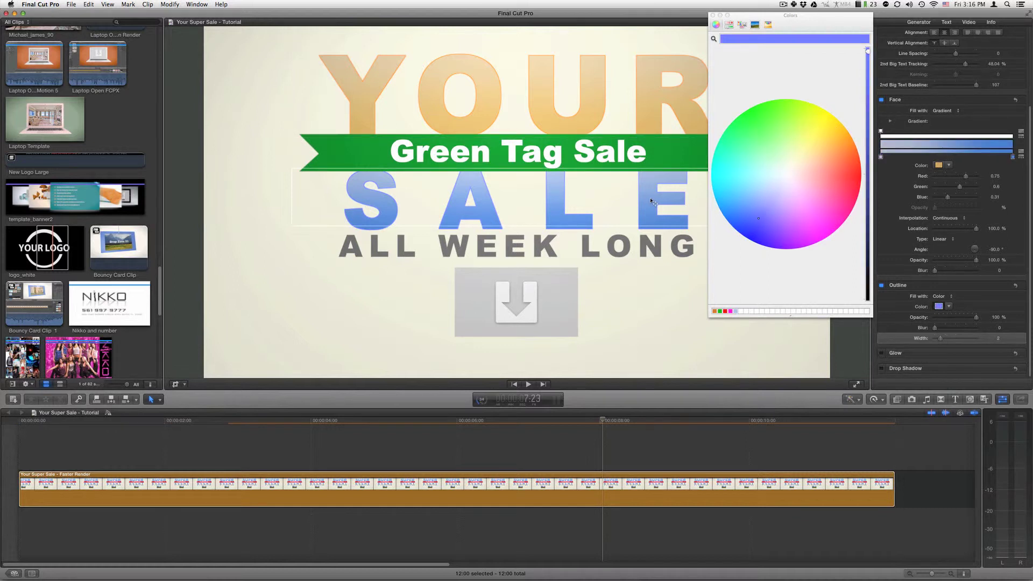
Sample the R's tan into both SALE gradient stops (R 0.8, G 0.65, B 0.36)
left_click(881, 157)
left_click(939, 166)
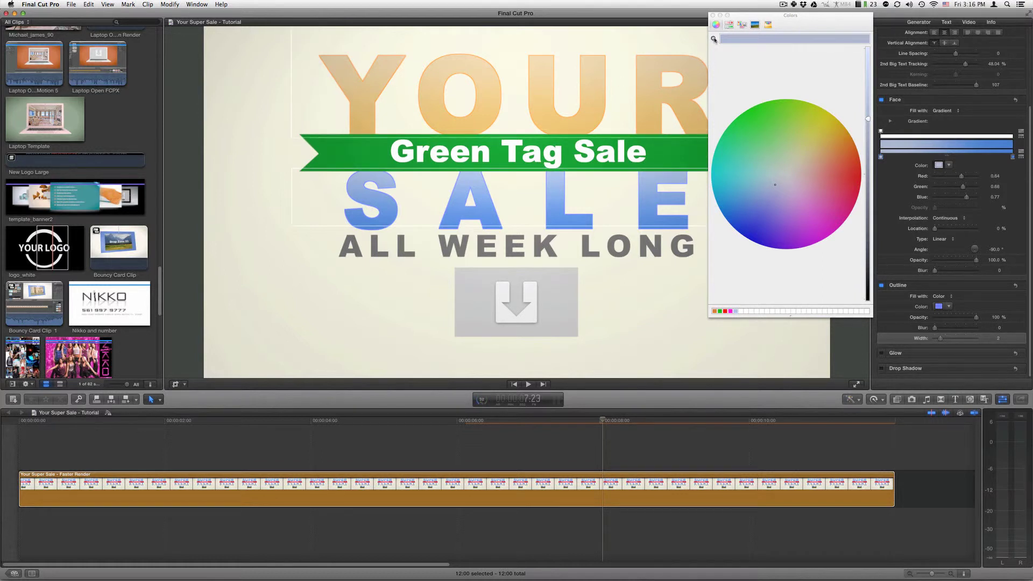
left_click(713, 39)
left_click(669, 63)
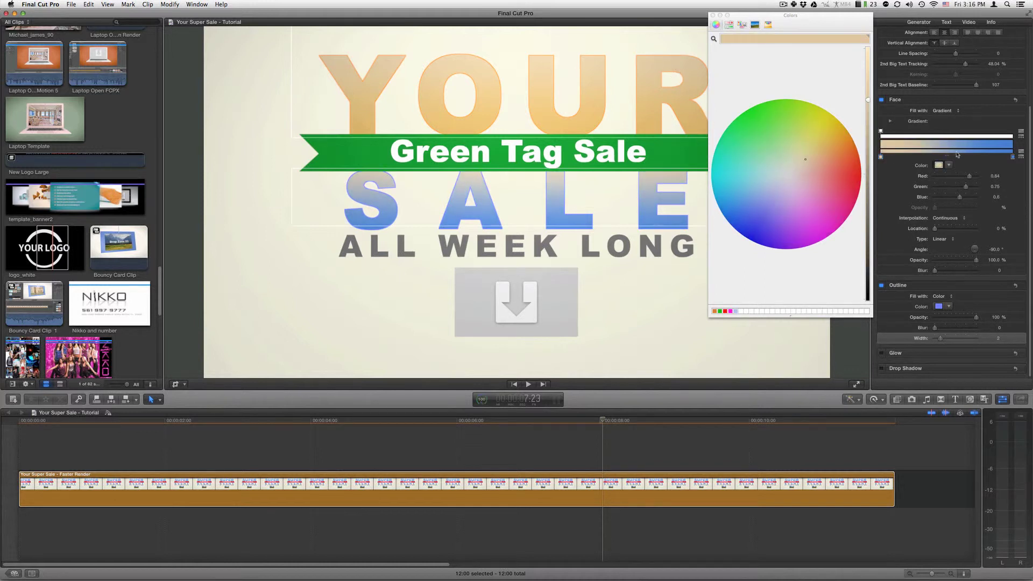
left_click(1013, 157)
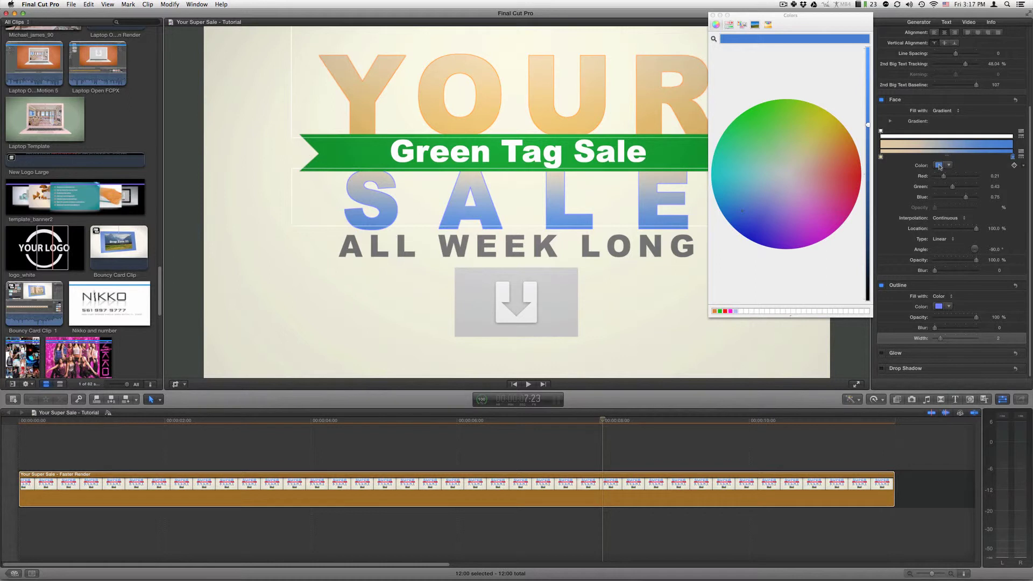
left_click(713, 38)
left_click(690, 129)
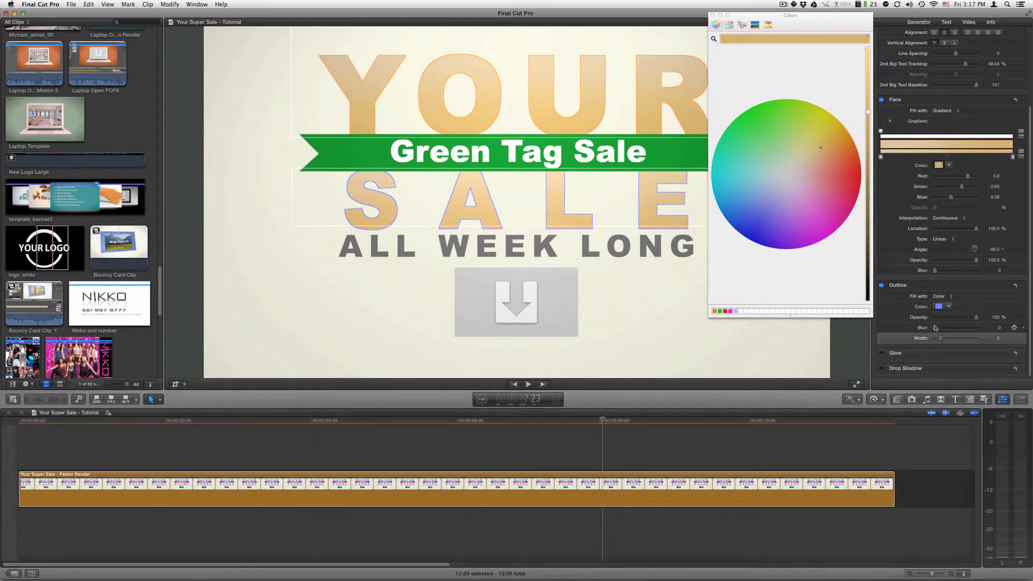
Sample a deep orange from the canvas as SALE's outline color to match the gold lettering
left_click(939, 307)
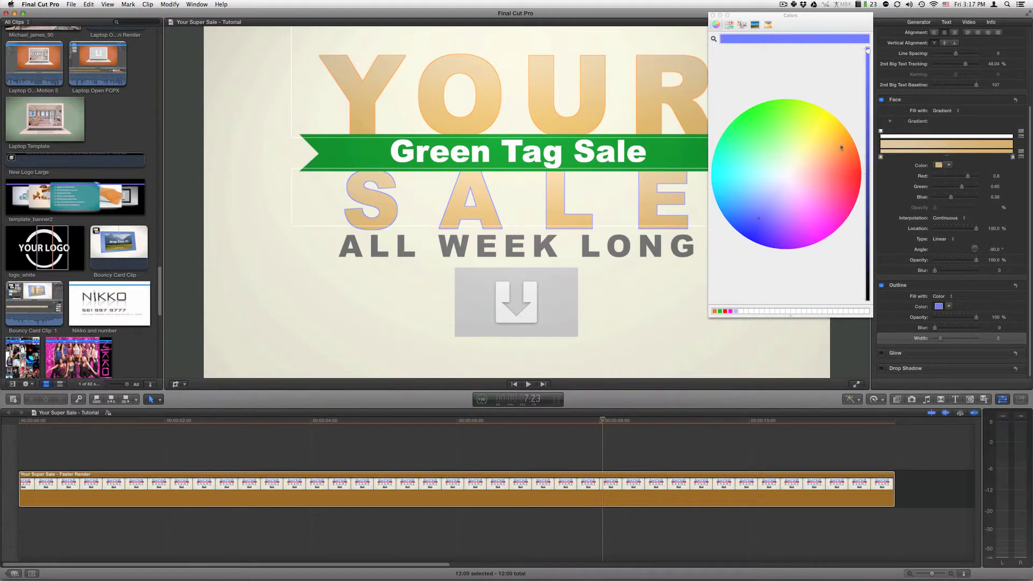
left_click(714, 39)
left_click(678, 125)
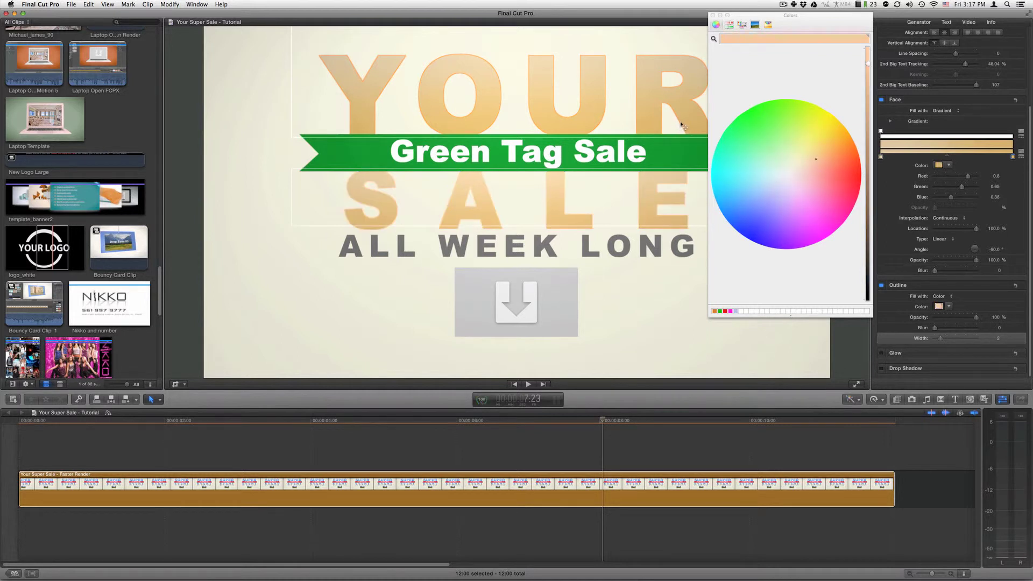
left_click(714, 38)
left_click(678, 122)
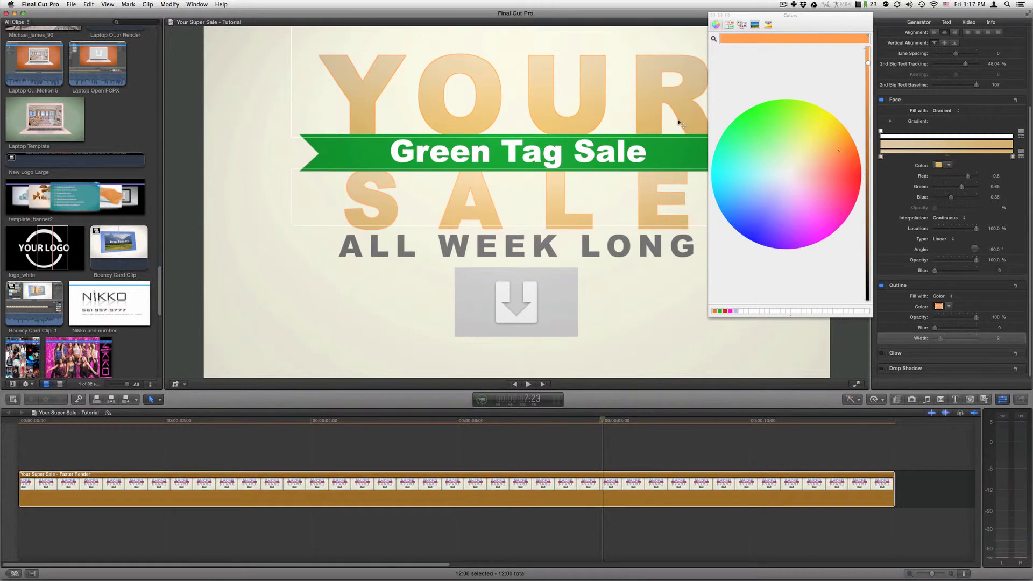
left_click(662, 253)
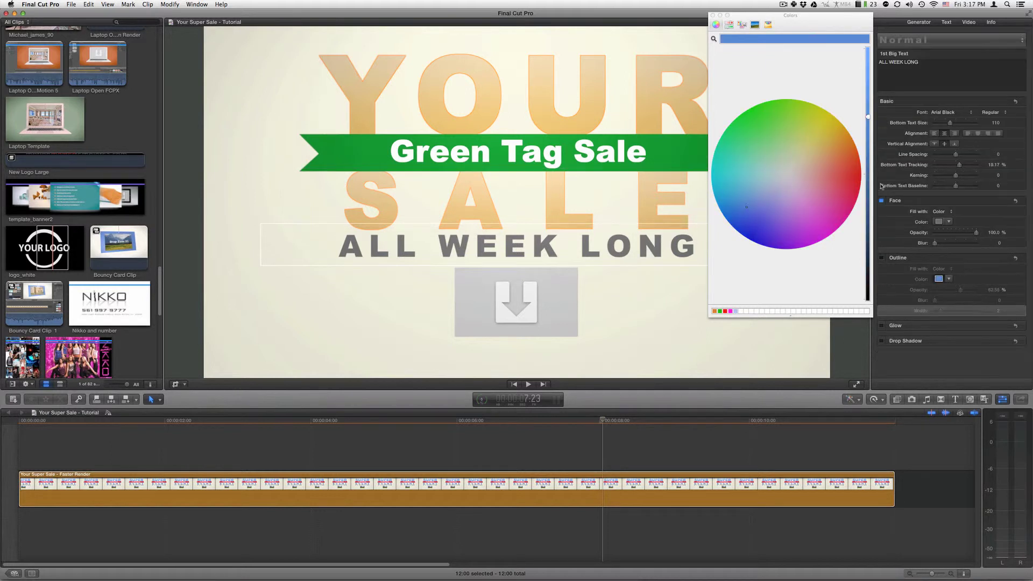
Darken the ALL WEEK LONG face color from grey to near-black
left_click(938, 222)
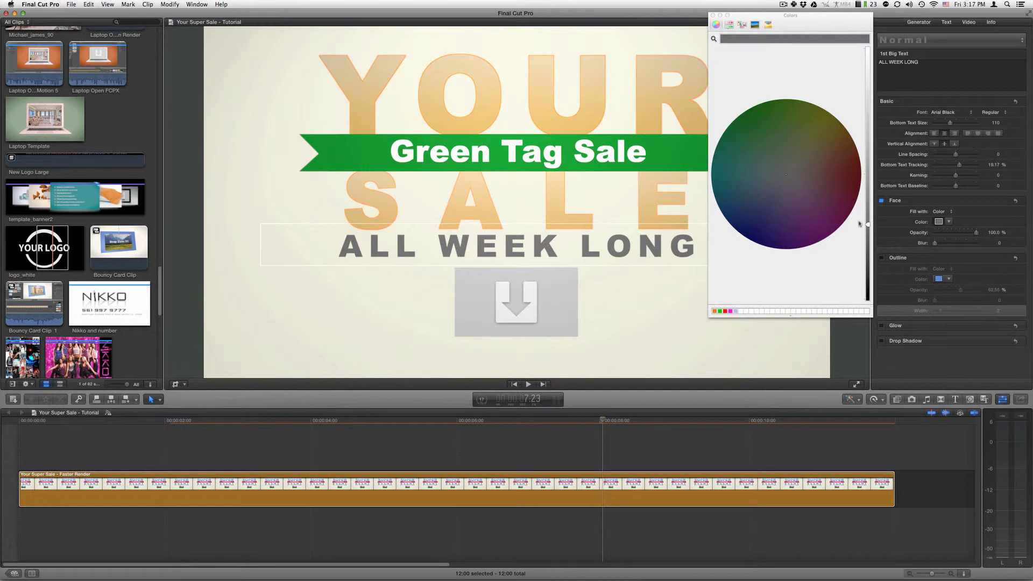
left_click(867, 263)
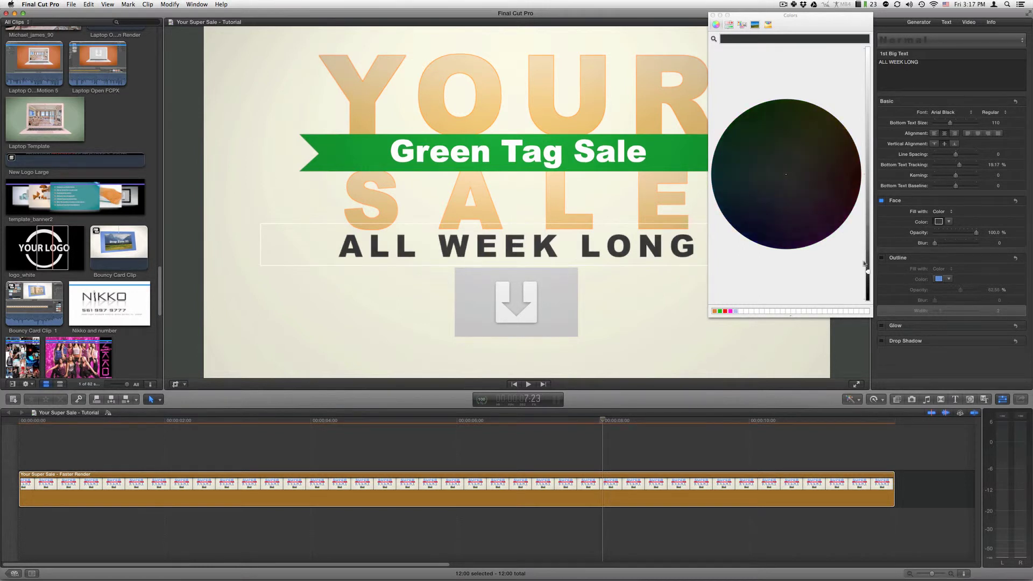
left_click(712, 16)
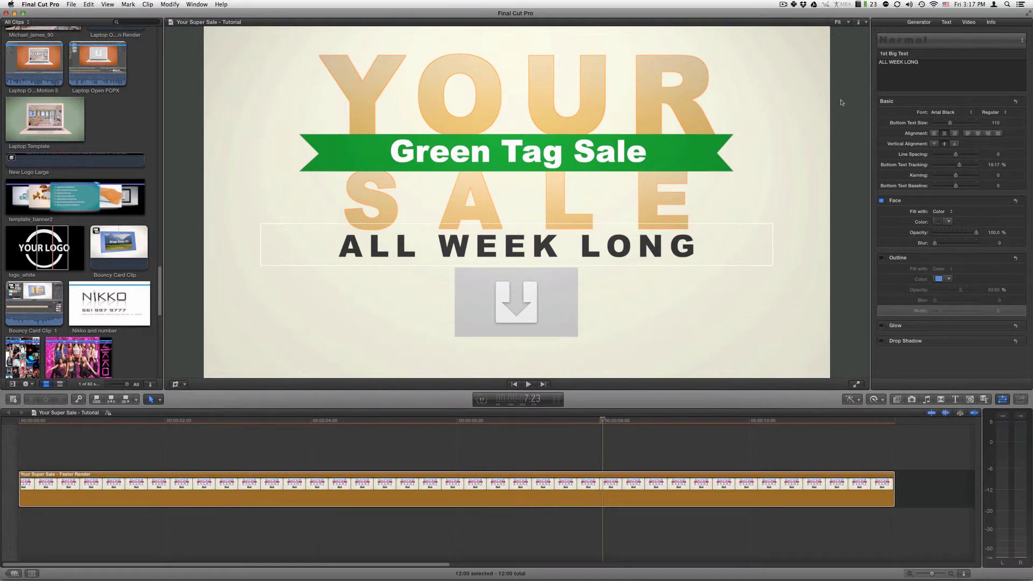
In the Generator inspector, change Banner Color to a paler, lighter green
left_click(916, 23)
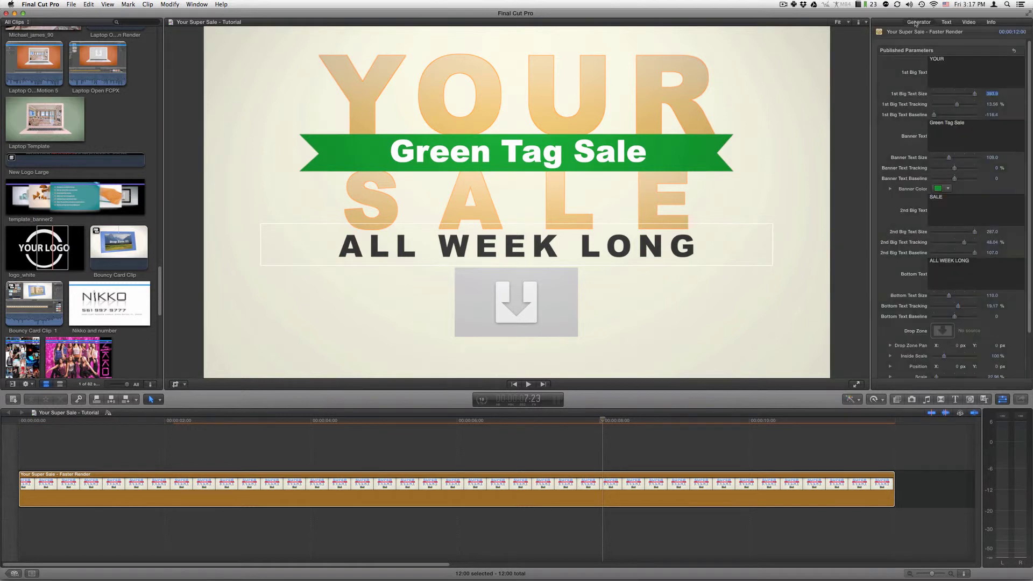
left_click(941, 189)
left_click(867, 145)
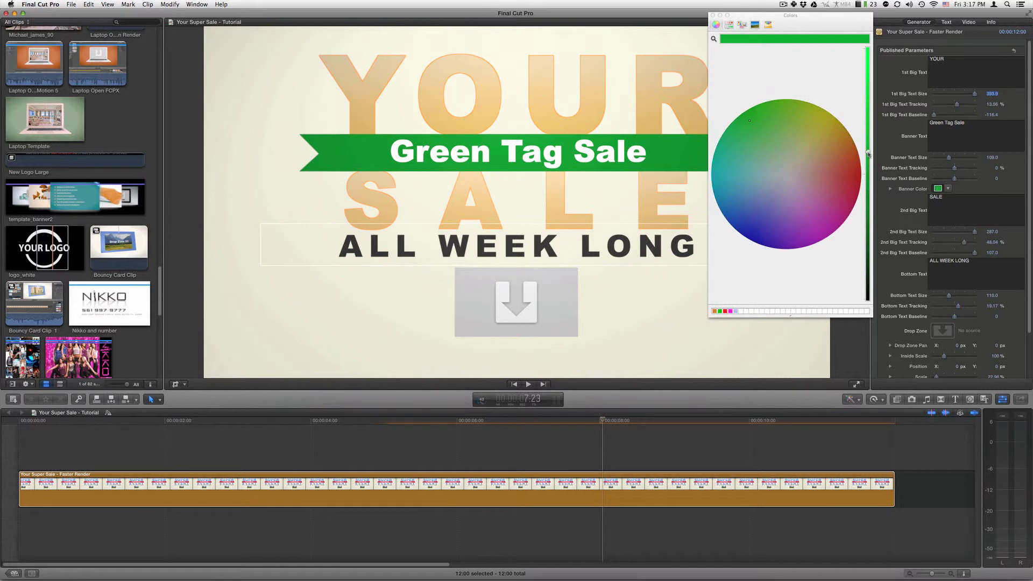
left_click_drag(753, 128, 770, 153)
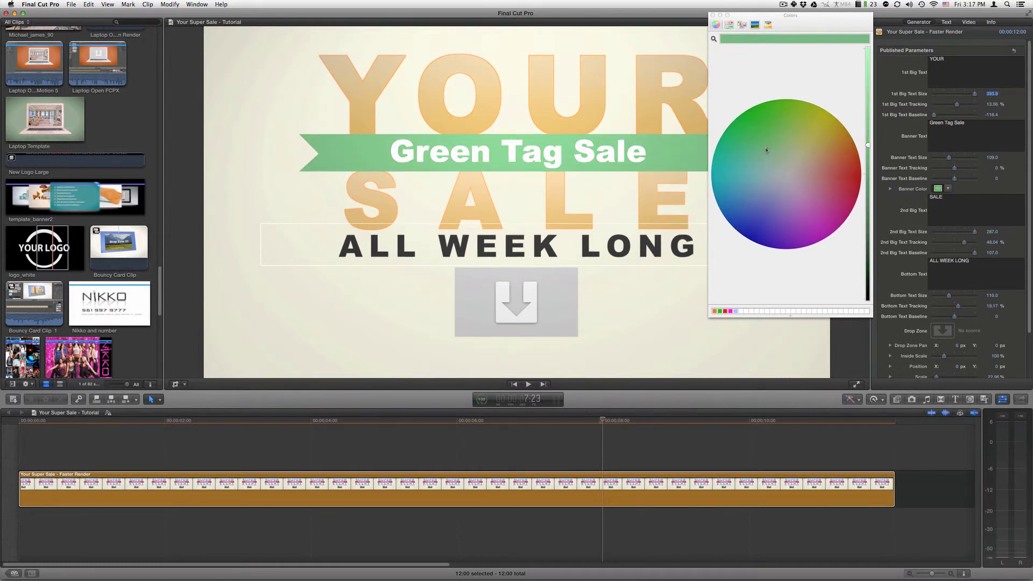
left_click(867, 131)
left_click_drag(867, 131, 868, 143)
left_click(713, 15)
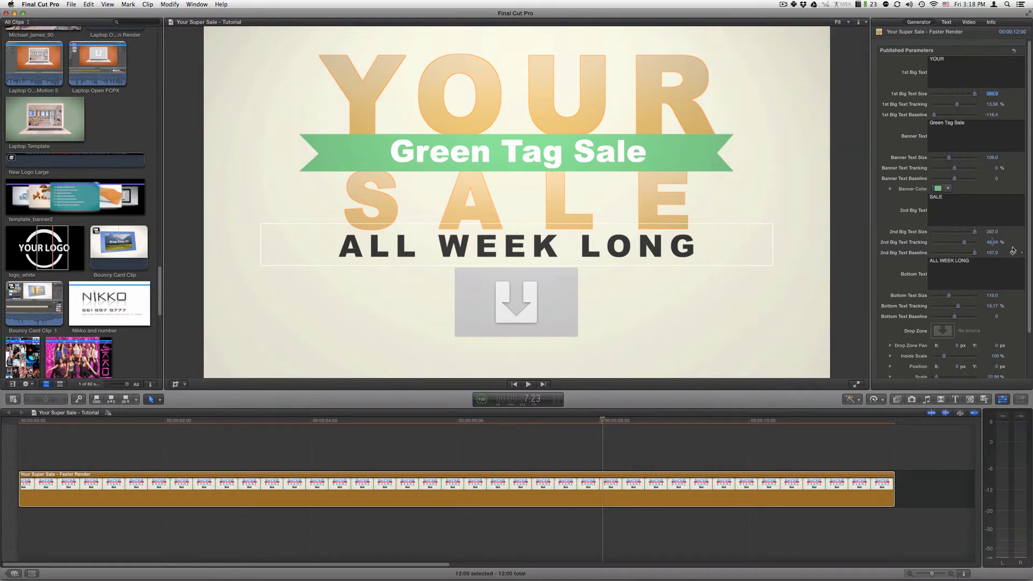
scroll(1028, 248, "down", 3)
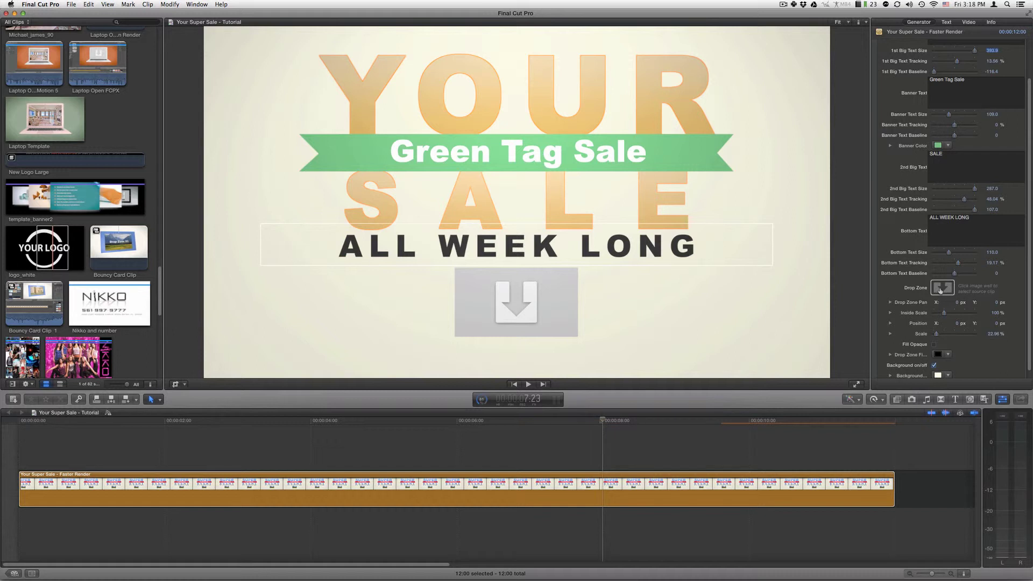
Apply the logo_white clip from the browser to the Drop Zone image well
left_click(940, 290)
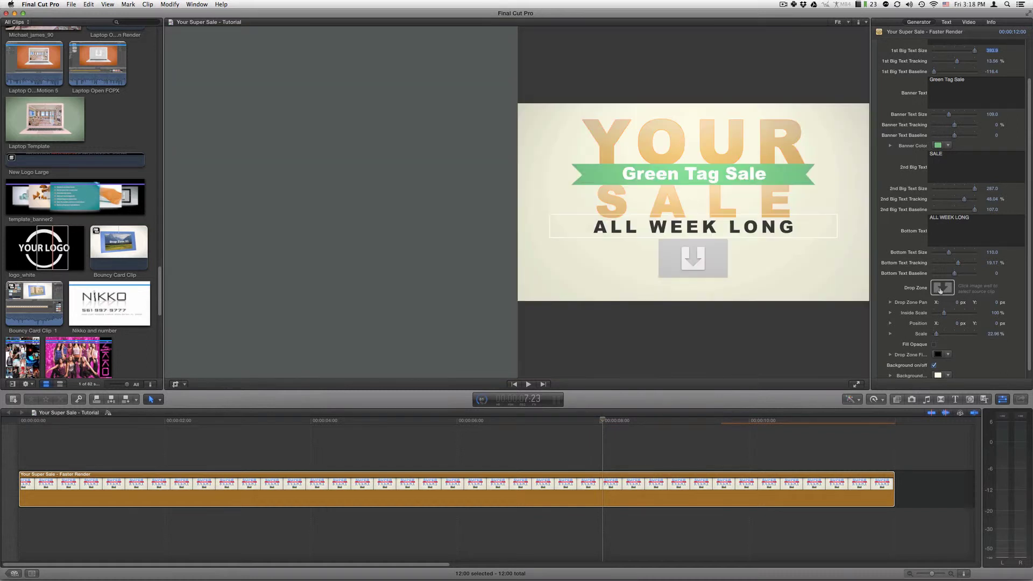
left_click(44, 247)
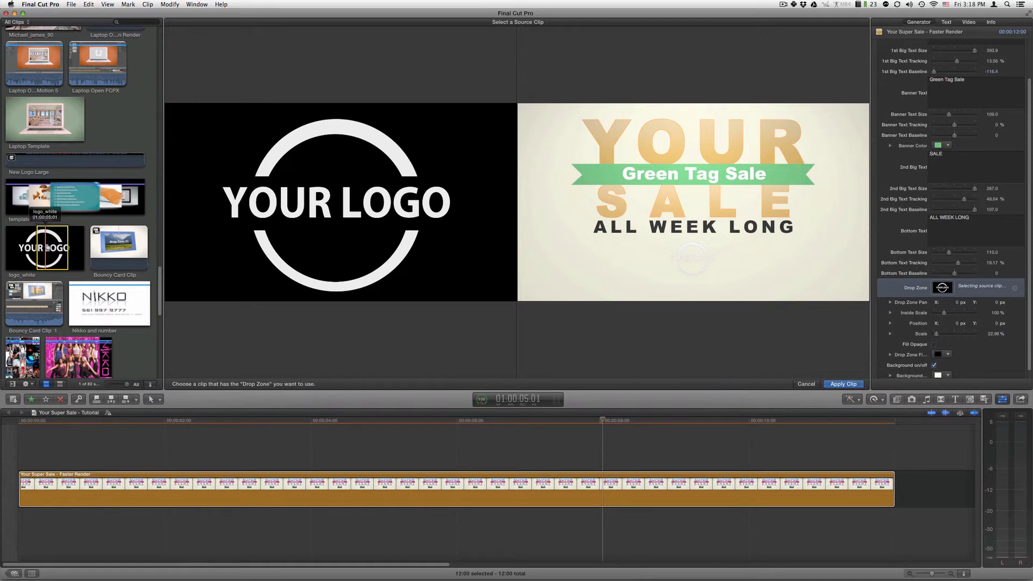
left_click(837, 383)
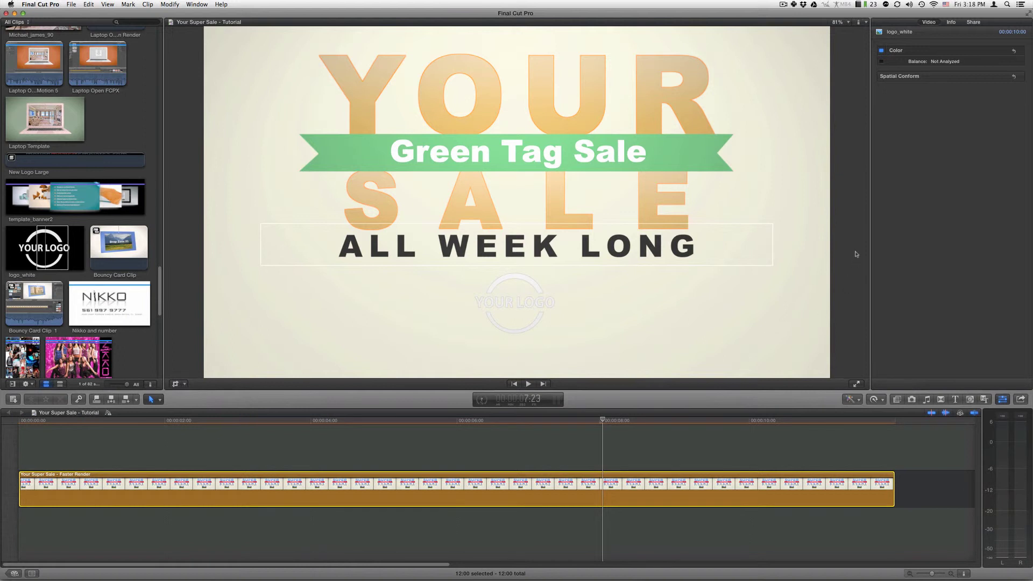
Reselect the sale title clip and enlarge the drop zone logo to 33%, centred horizontally
left_click(600, 482)
left_click(600, 482)
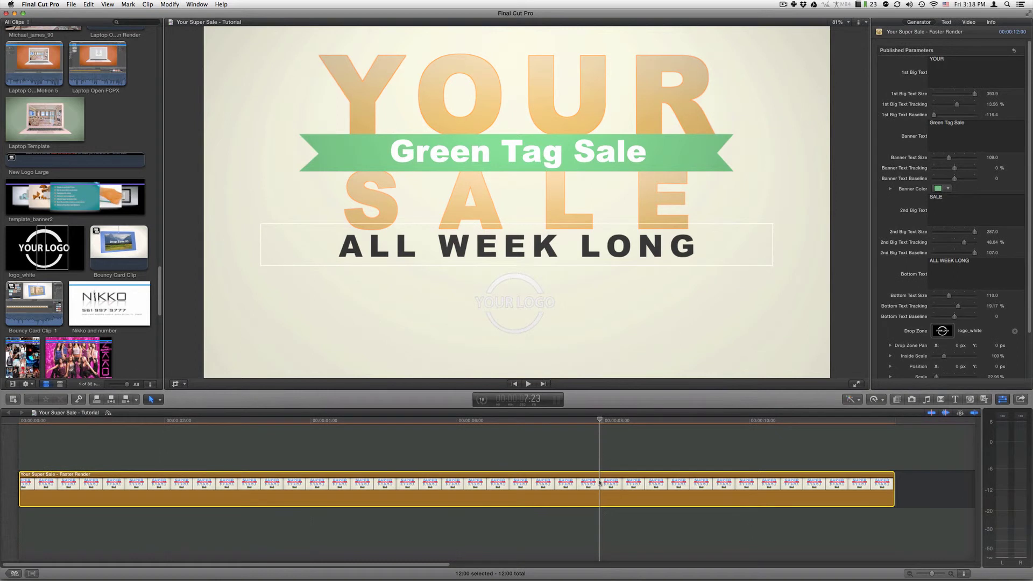
scroll(1026, 333, "down", 2)
scroll(1027, 333, "down", 3)
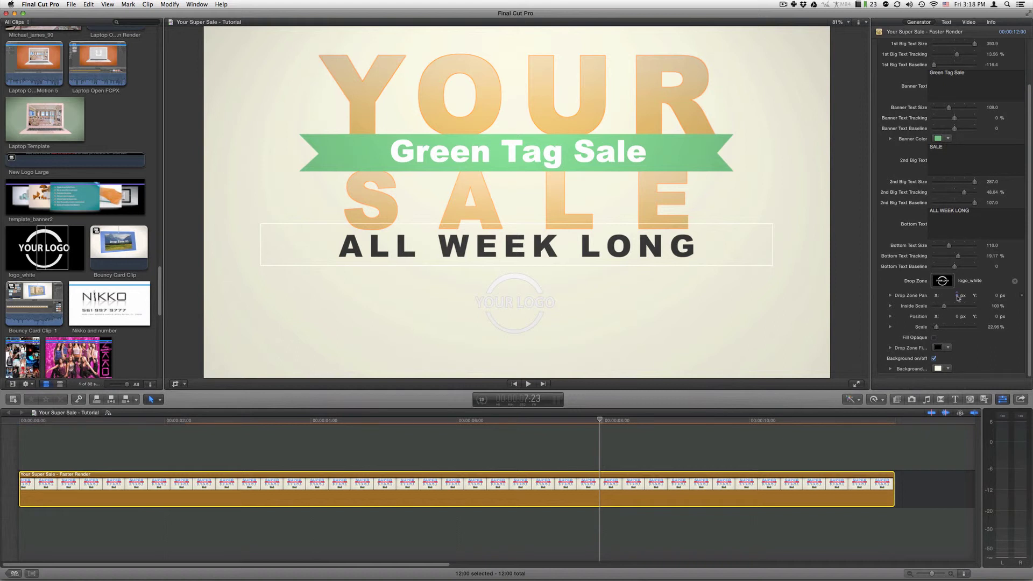
mouse_move(957, 297)
left_mouse_down()
mouse_move(966, 297)
mouse_move(951, 297)
left_mouse_up()
left_click_drag(944, 307, 937, 328)
left_click_drag(954, 316, 950, 316)
Sample the banner green for Drop Zone Fill, nudge the logo to -2.4 px, and disable the background
left_click(934, 337)
left_click(936, 347)
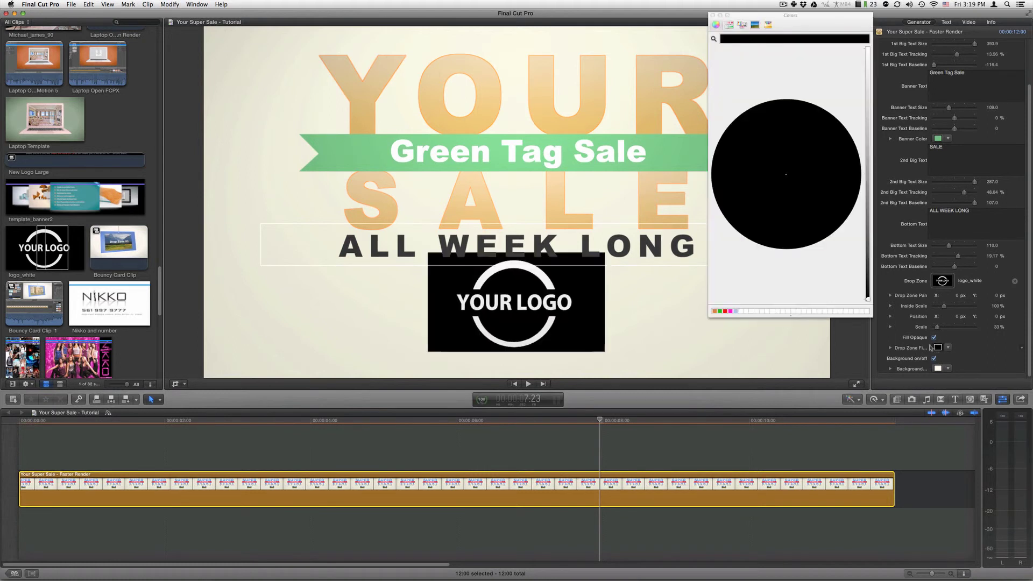
left_click(714, 38)
left_click(669, 141)
left_click(713, 15)
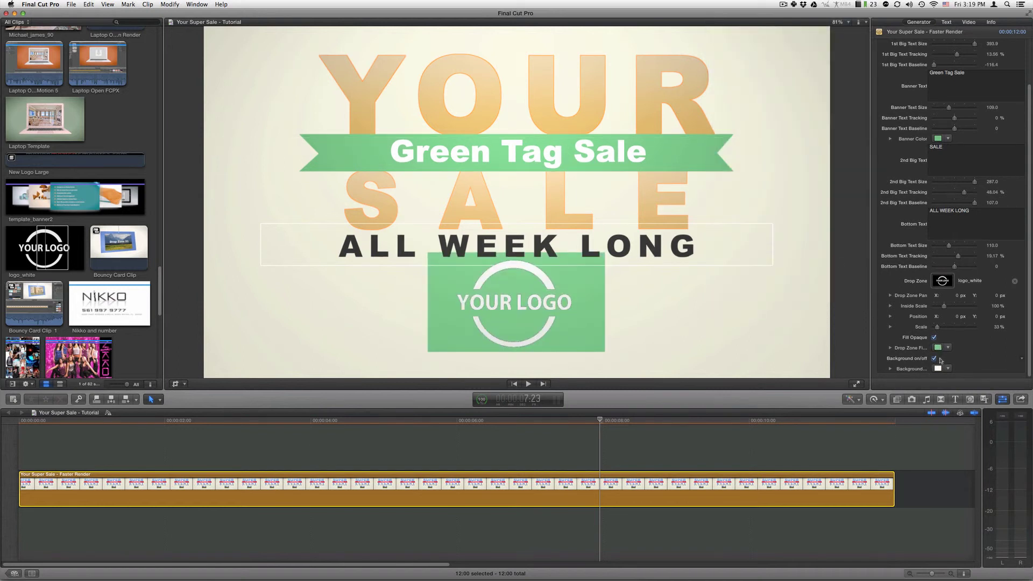
left_click(934, 338)
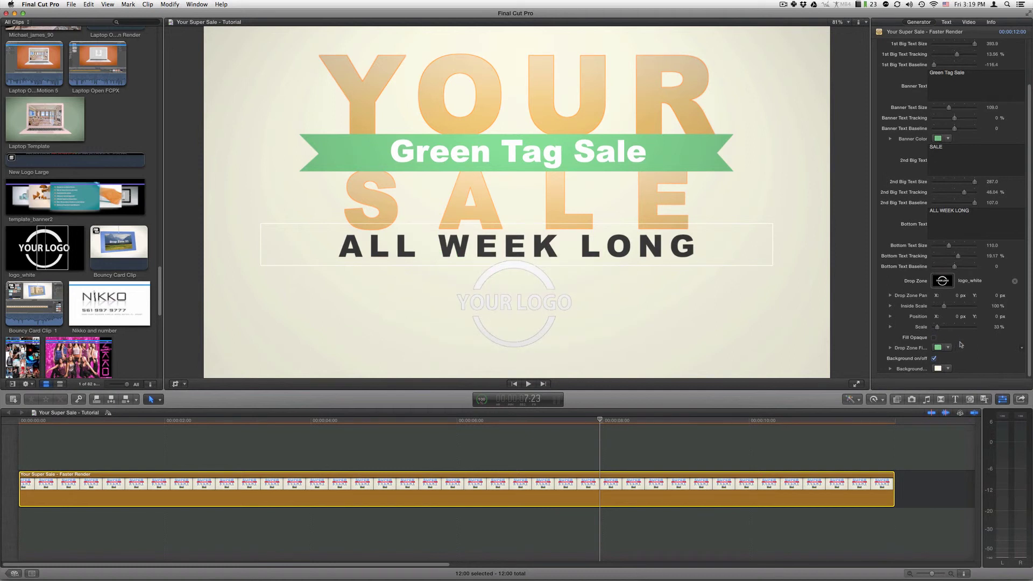
left_click_drag(994, 317, 995, 317)
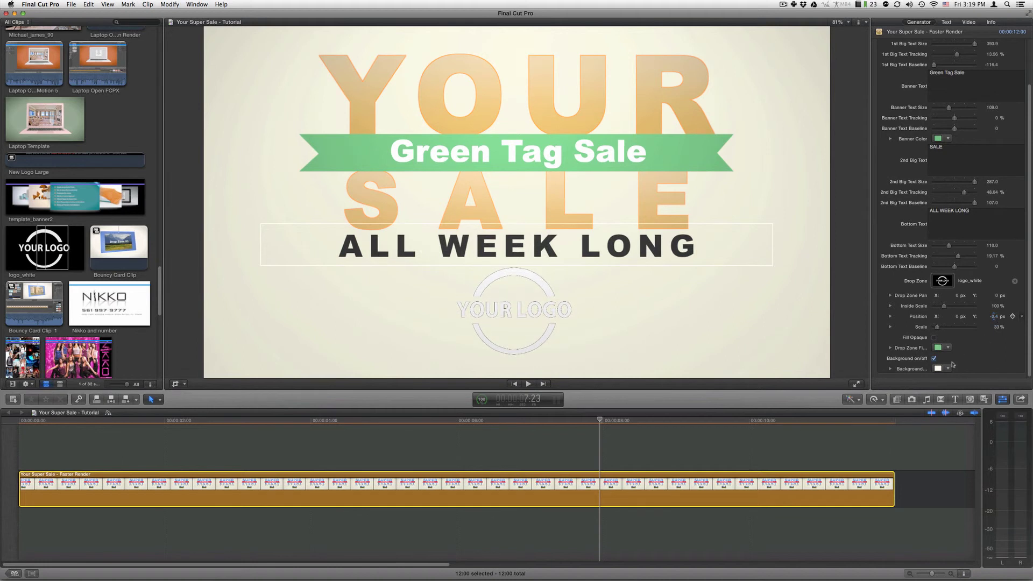
left_click(934, 358)
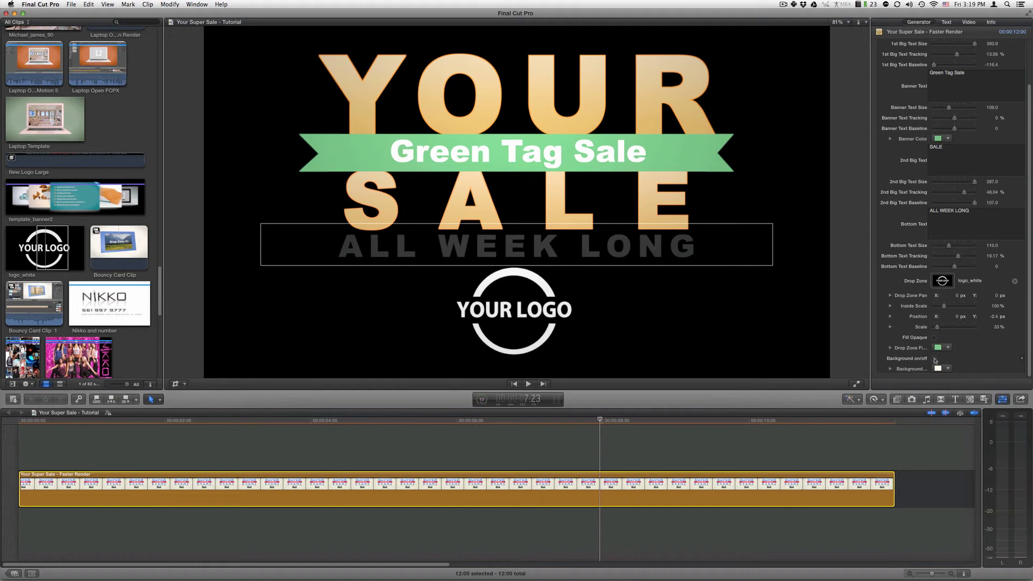
Re-enable the title background and tint it a pale mint green
left_click(934, 358)
left_click(935, 358)
left_click(938, 369)
mouse_move(788, 173)
left_mouse_down()
mouse_move(773, 168)
mouse_move(767, 178)
left_mouse_up()
left_click(867, 113)
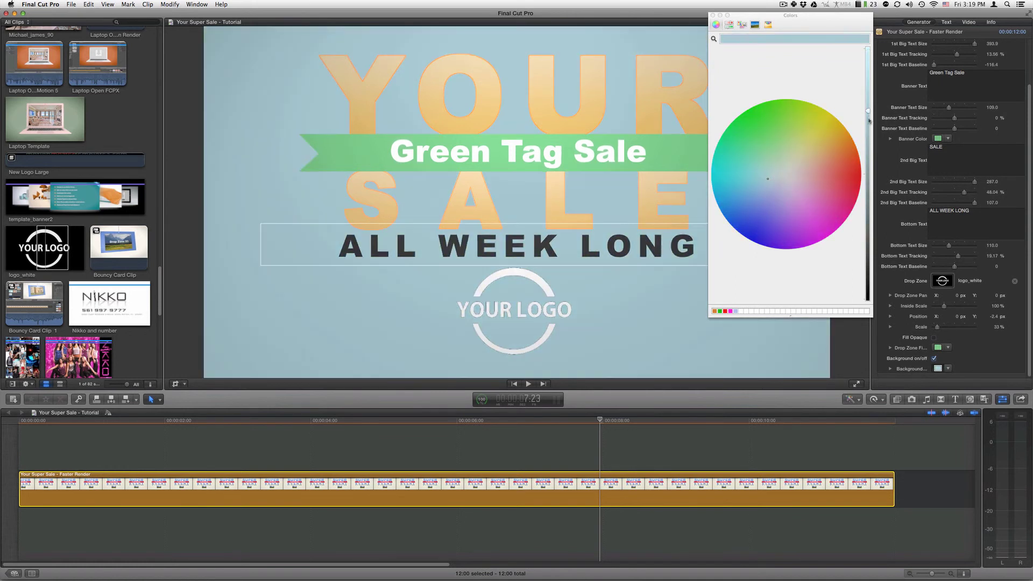
left_click(779, 177)
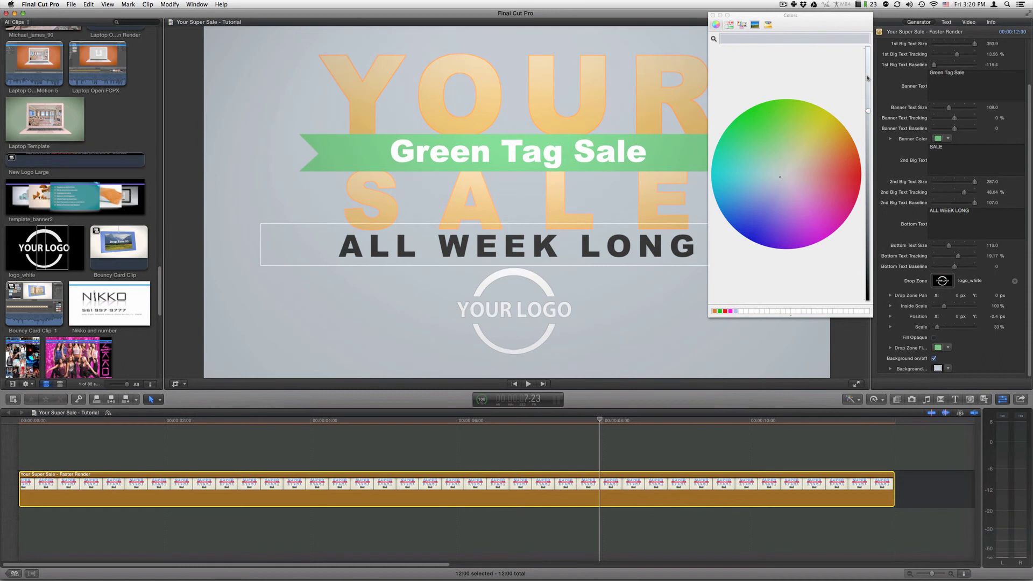
left_click_drag(868, 78, 867, 65)
left_click(787, 181)
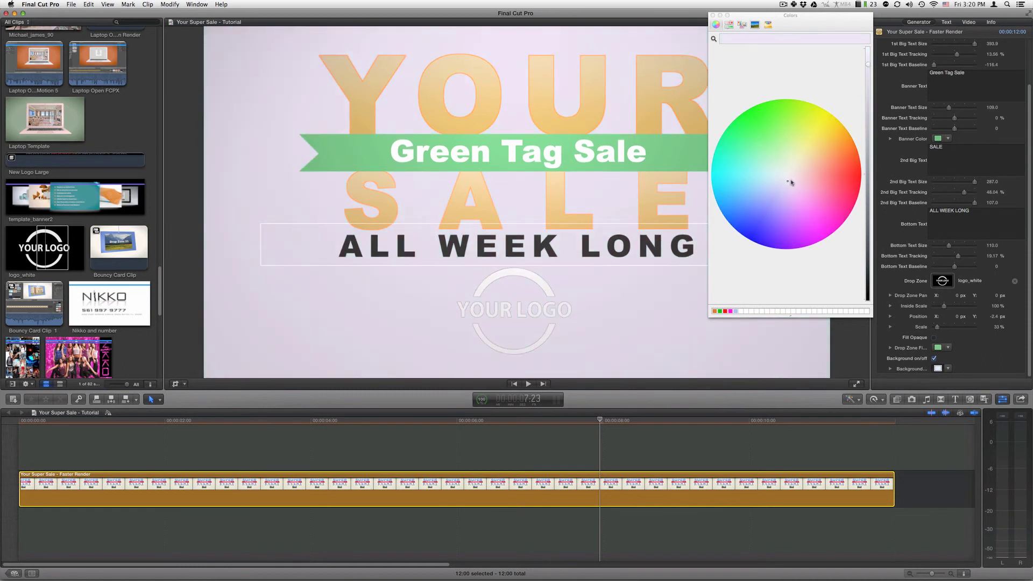
mouse_move(791, 183)
left_mouse_down()
mouse_move(798, 164)
mouse_move(774, 170)
left_mouse_up()
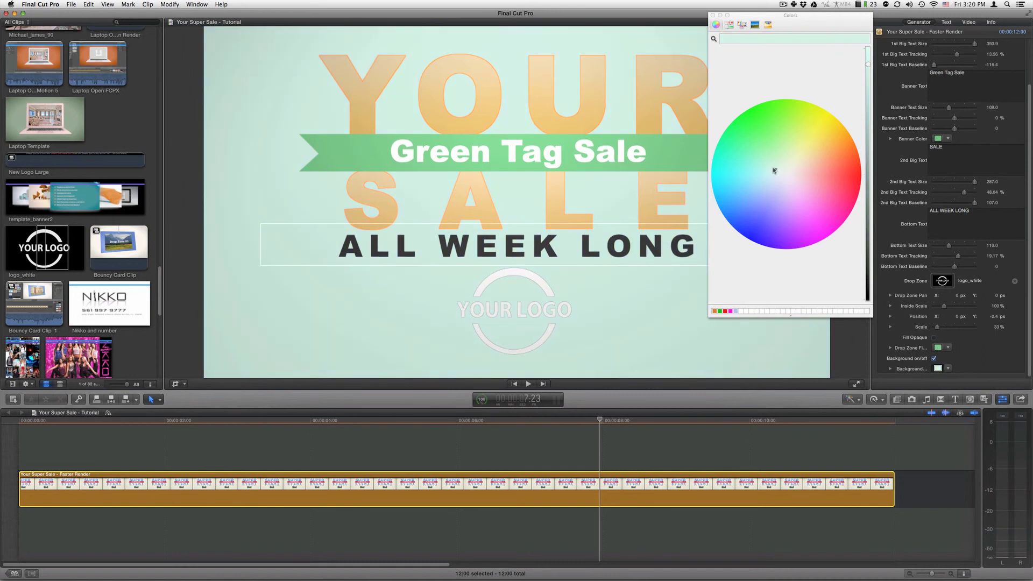
left_click(712, 15)
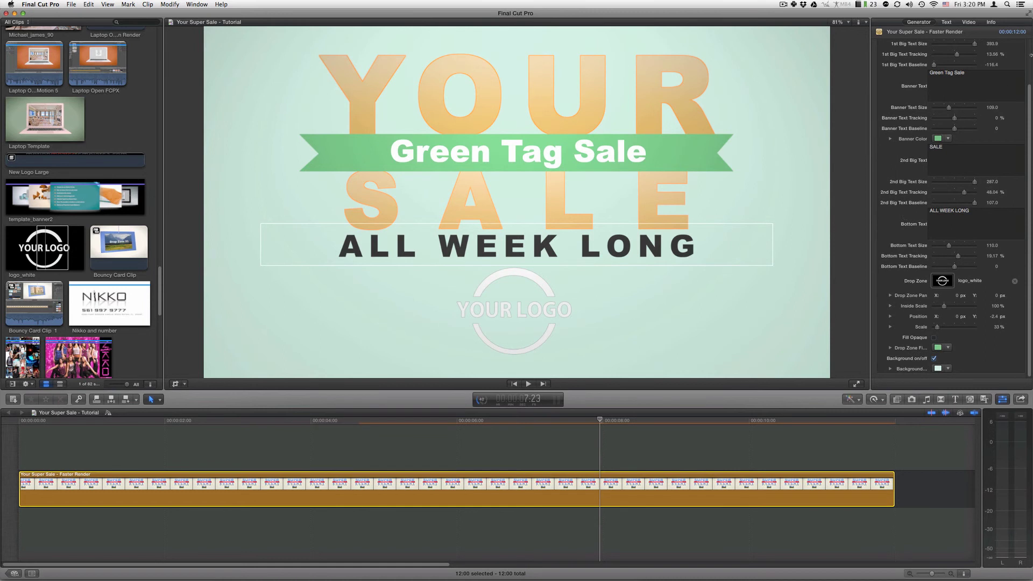
left_click_drag(1029, 91, 1029, 30)
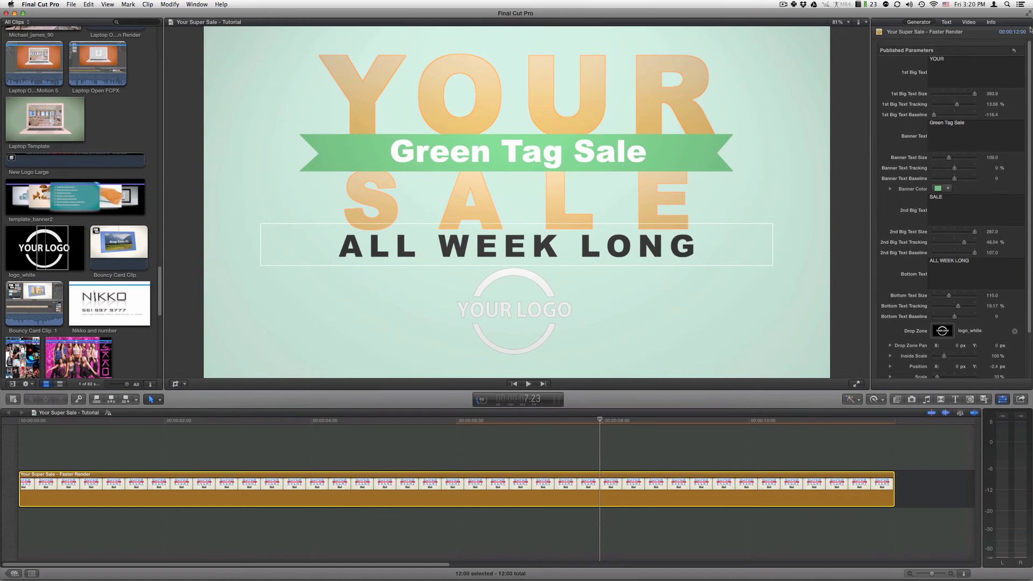